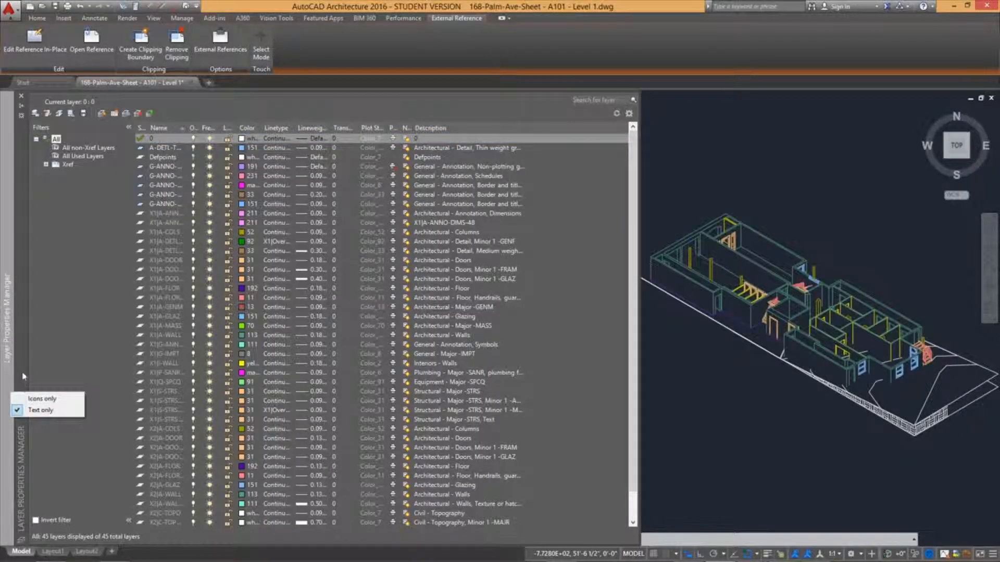
Disable docking for the Layer Properties Manager and place it floating beside the Properties palette
right_click(24, 374)
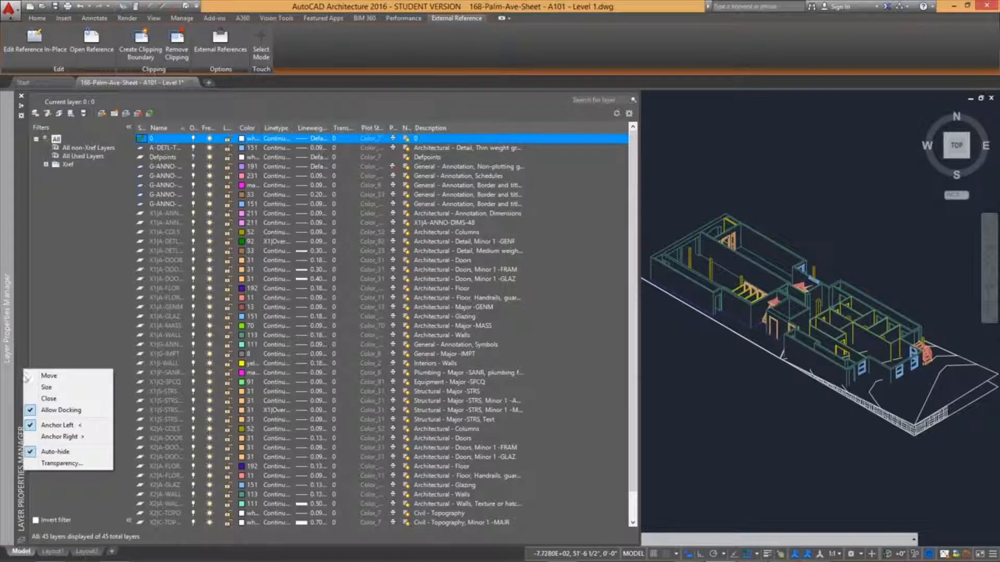
click(36, 415)
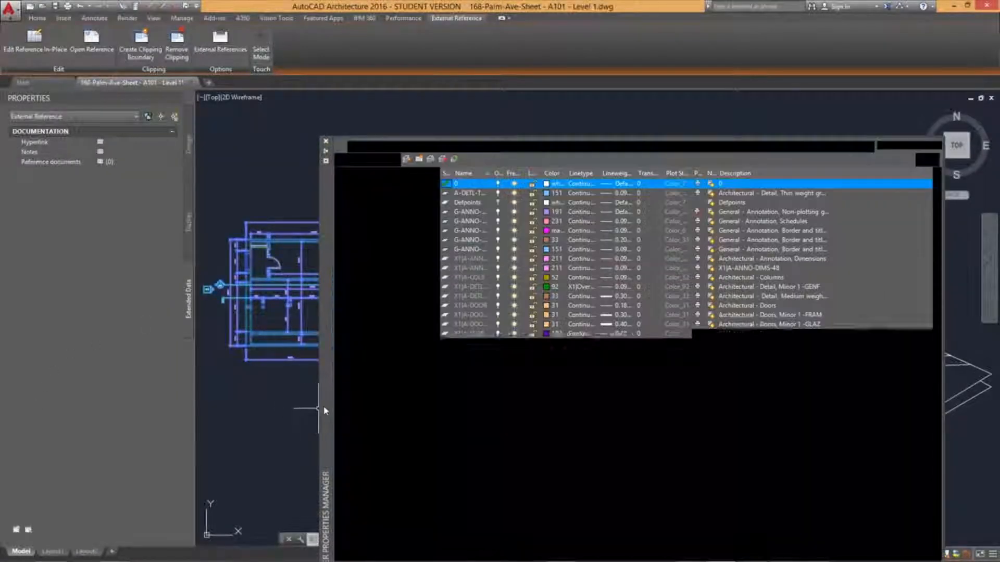
mouse_move(325, 401)
drag(326, 410, 202, 359)
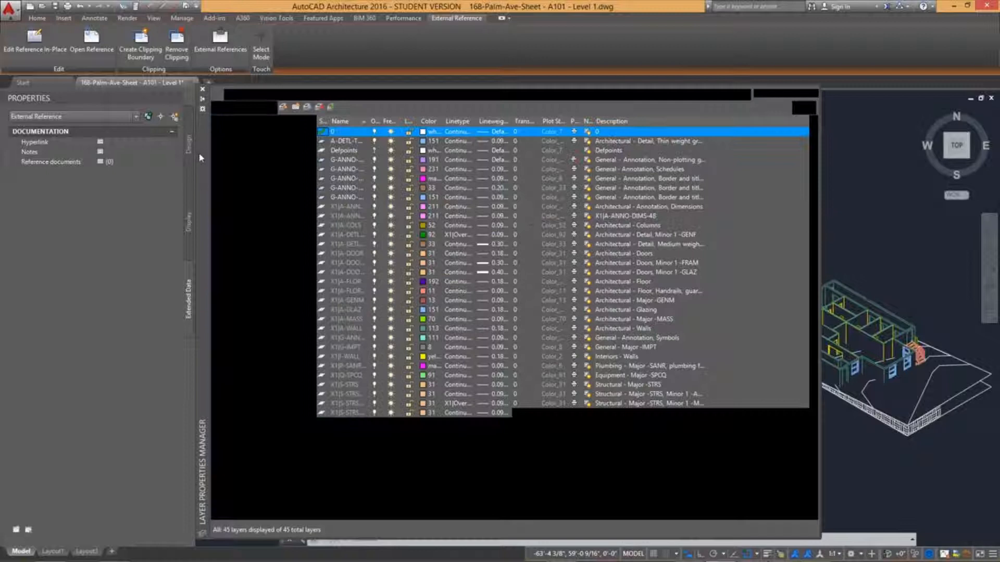
Allow docking for the Layer Properties Manager, set it to Anchor Right, and reveal the collapsed palette
right_click(202, 157)
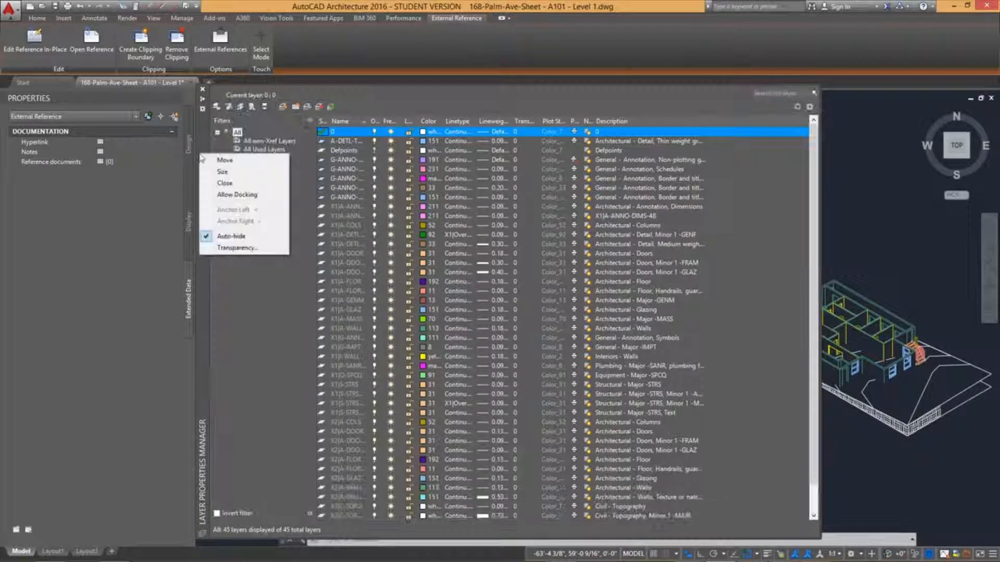
click(210, 195)
right_click(206, 191)
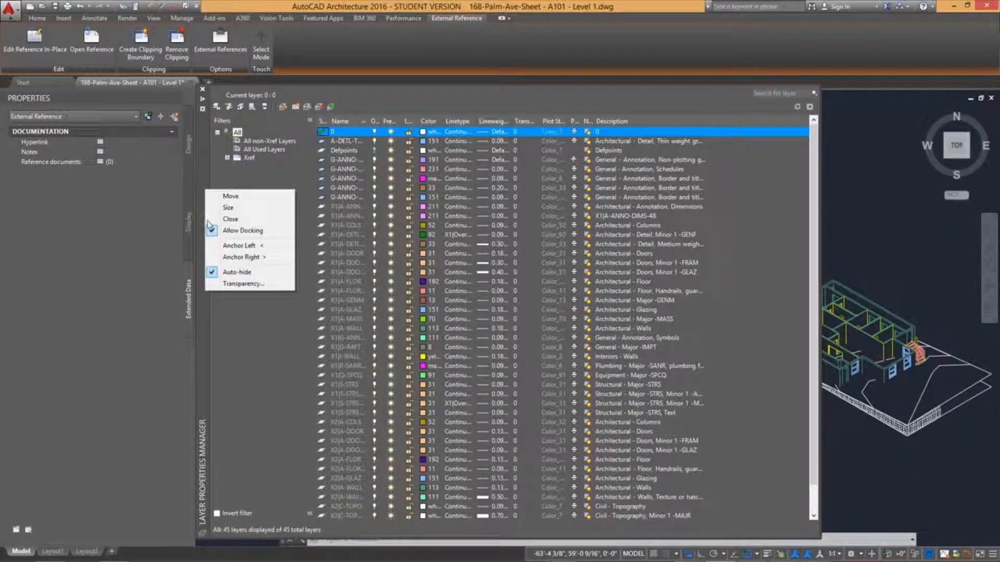
click(225, 256)
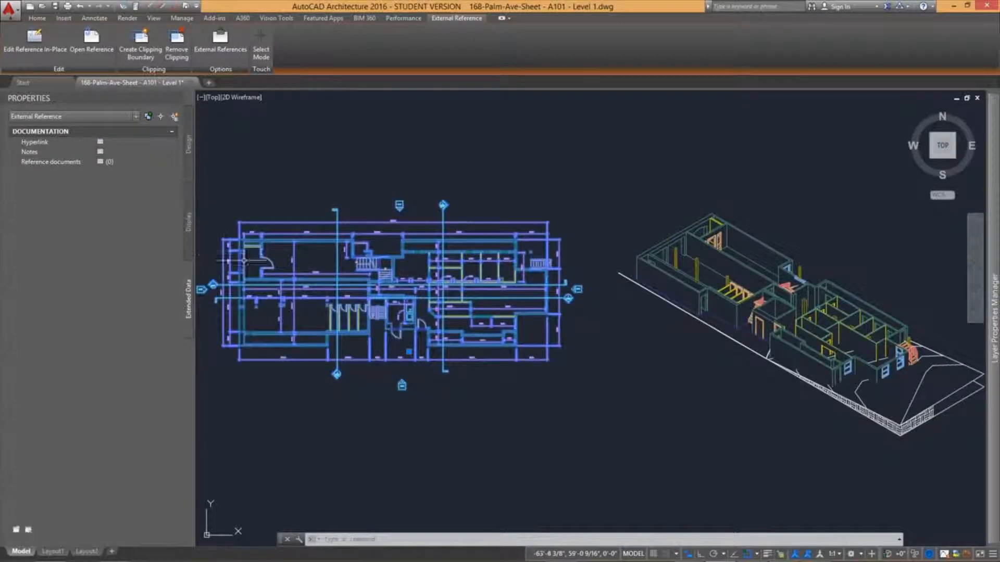
mouse_move(995, 266)
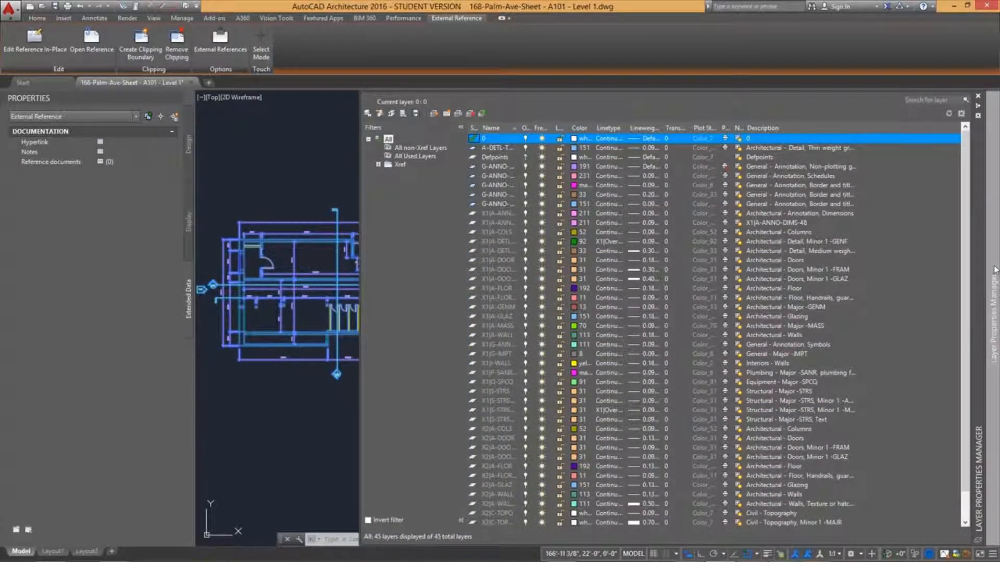
Try to explode the floor plan external reference directly
key(Escape)
click(451, 294)
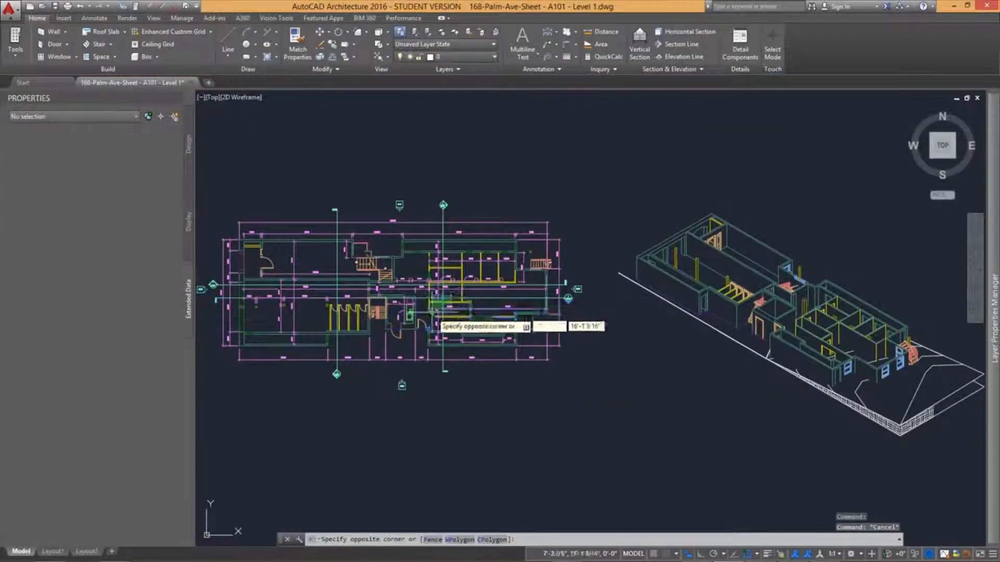
click(431, 314)
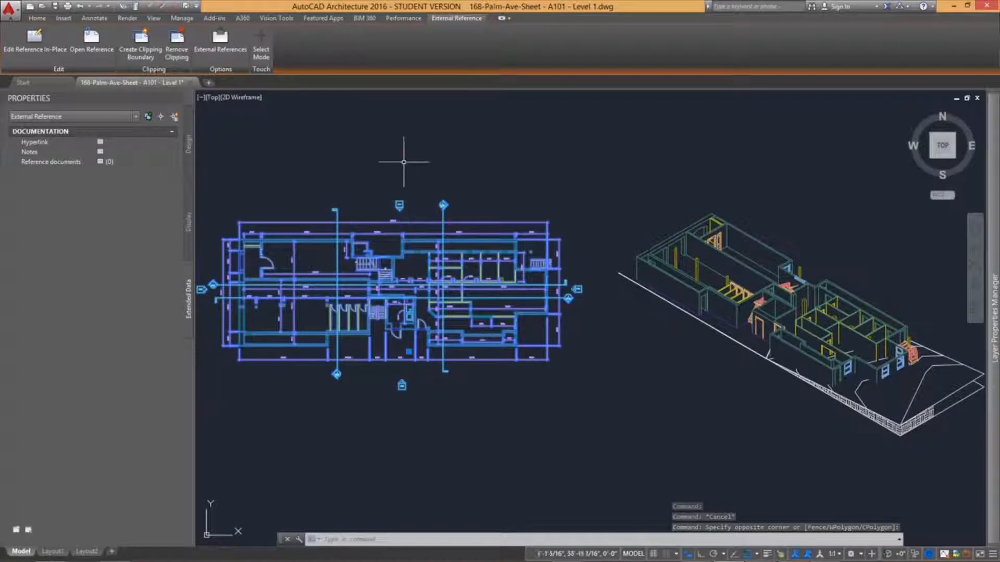
text(exp)
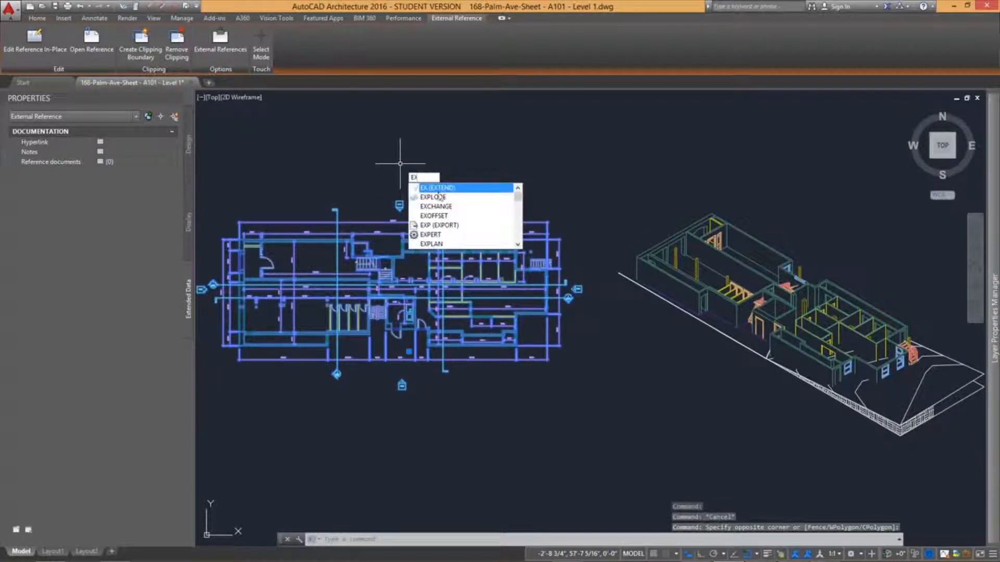
key(Return)
click(421, 222)
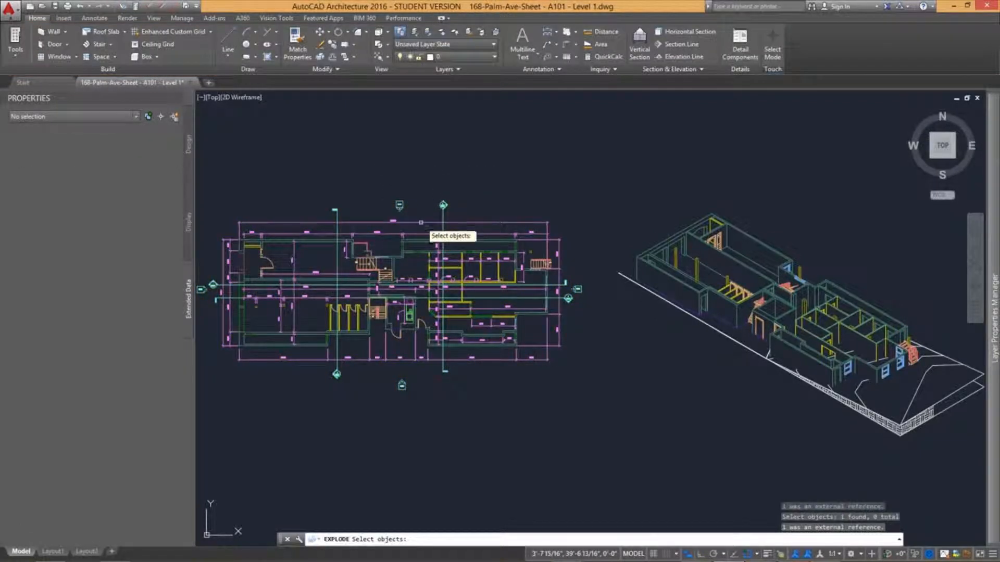
key(Return)
Bind the floor plan external reference into the current drawing
click(421, 222)
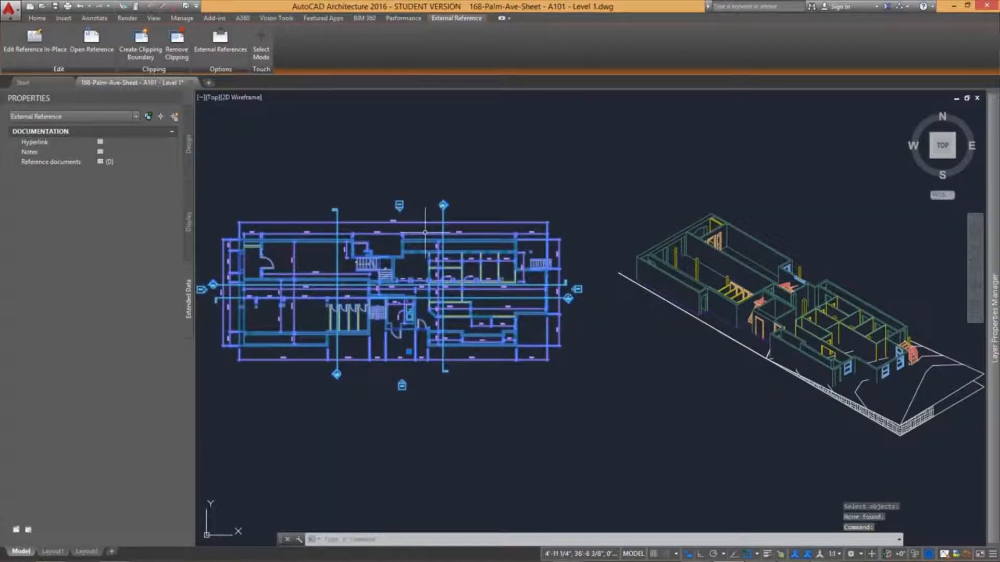
right_click(426, 215)
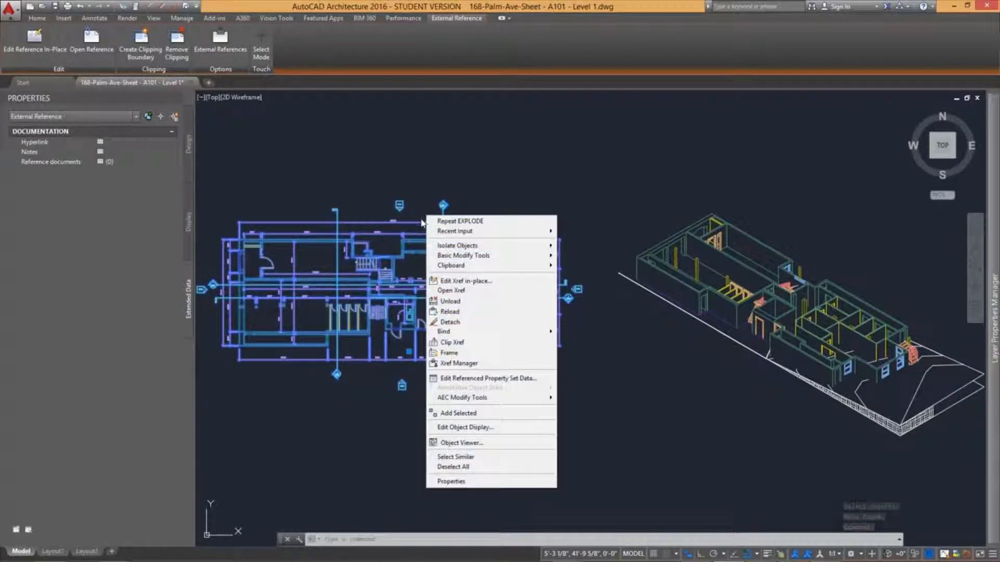
mouse_move(470, 331)
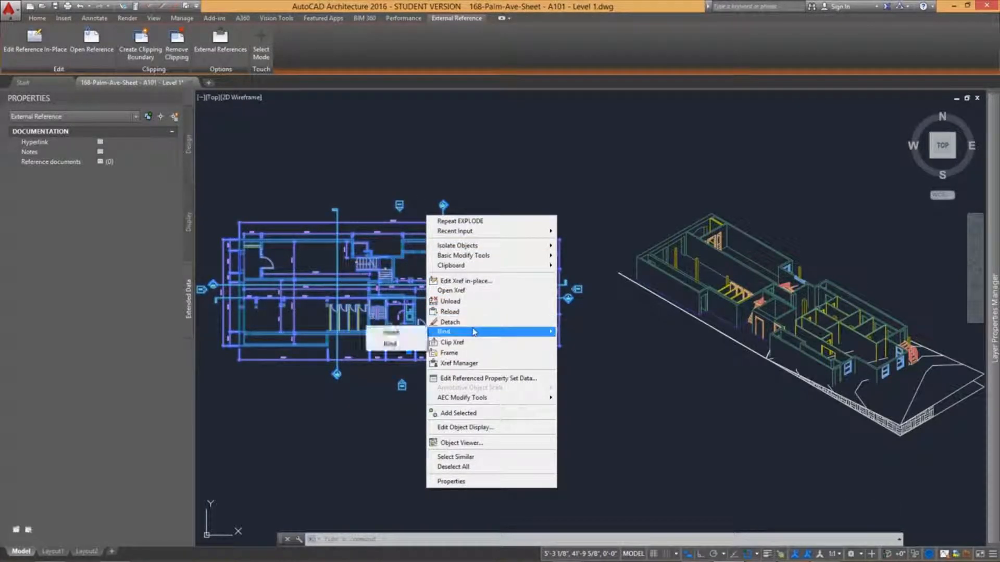
click(398, 334)
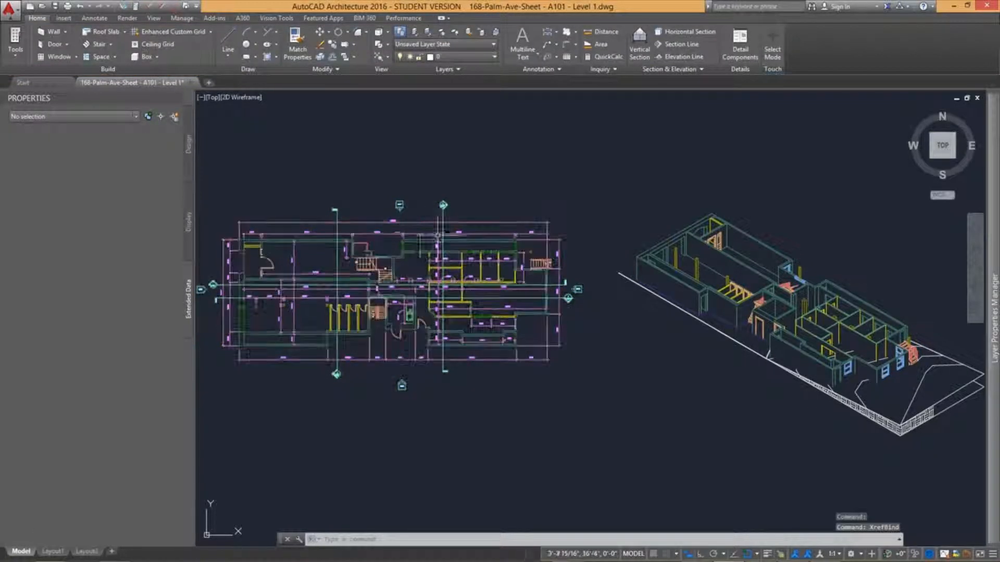
Explode the bound floor plan block into individual objects
click(407, 221)
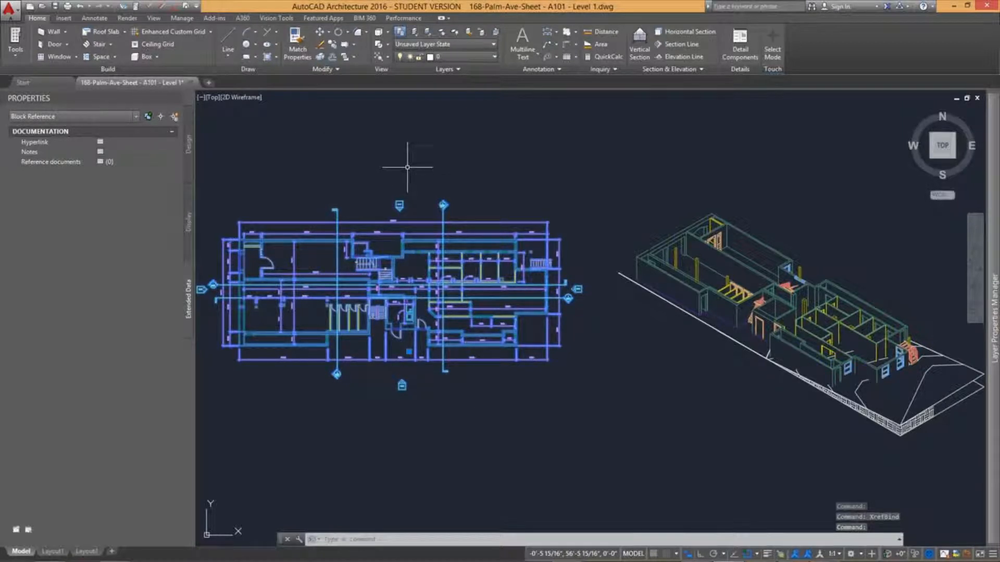
text(explode)
key(Return)
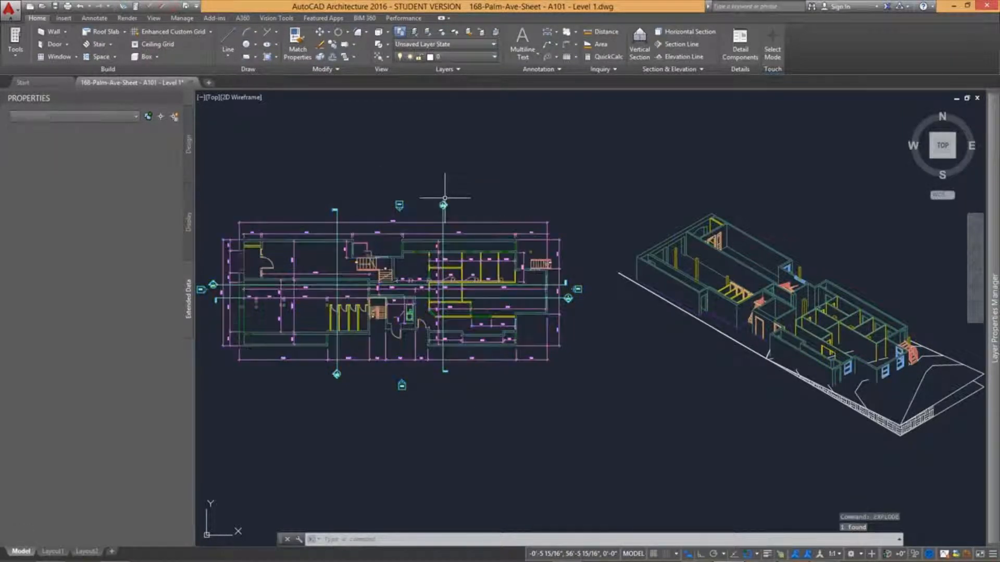
Select the long upper wall line below the 34'-2" dimension and examine its design properties
scroll(413, 250, up, 2)
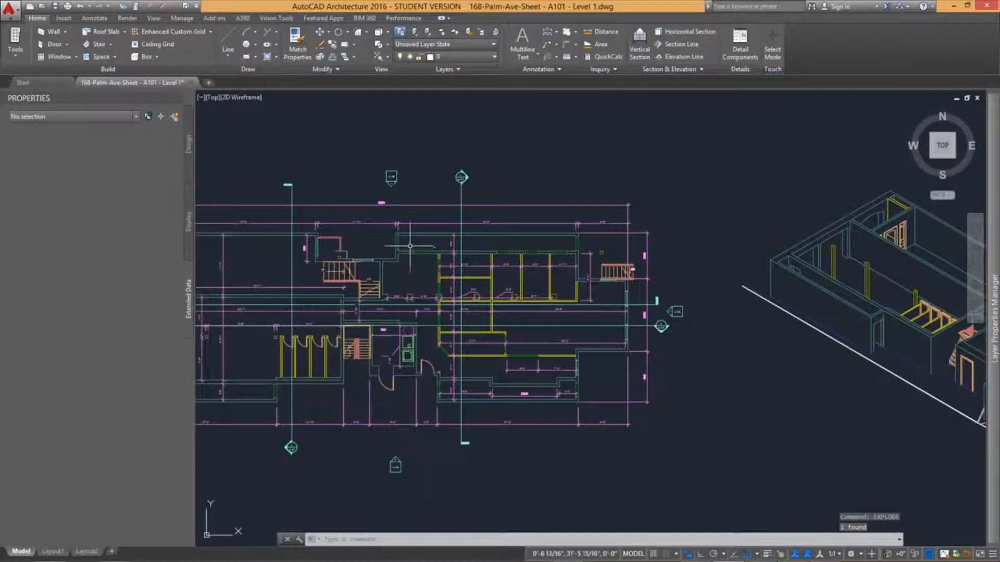
scroll(428, 241, up, 2)
click(426, 240)
click(415, 220)
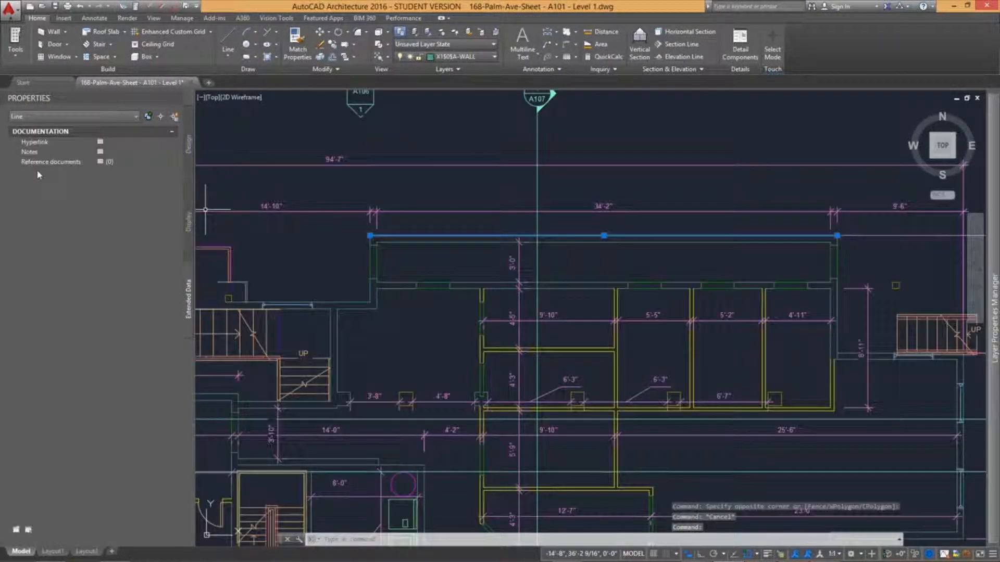
click(188, 148)
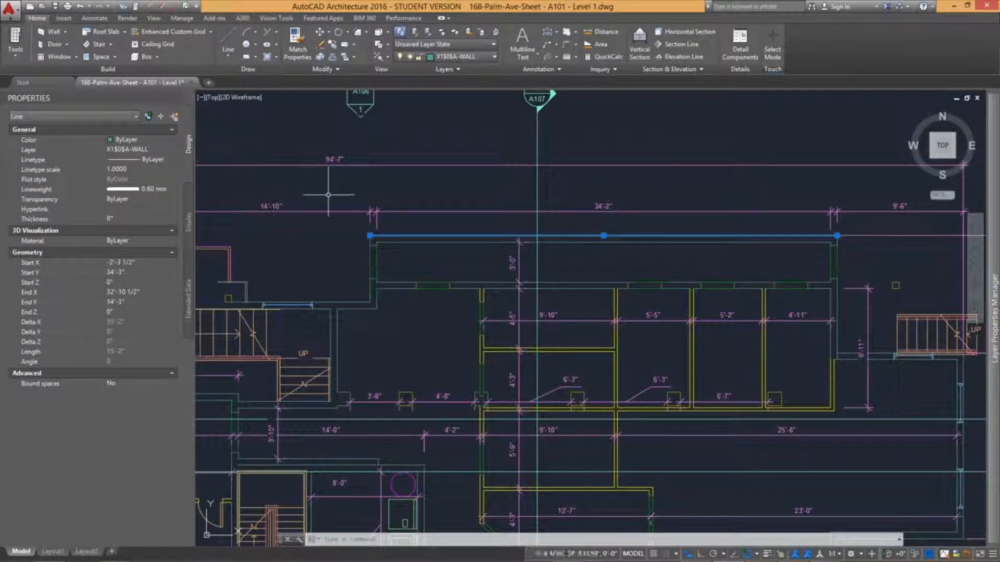
Switch to TurboCAD, select the upper wall line left of the stairs in the plan, and show its Selection Info
key(alt+Tab)
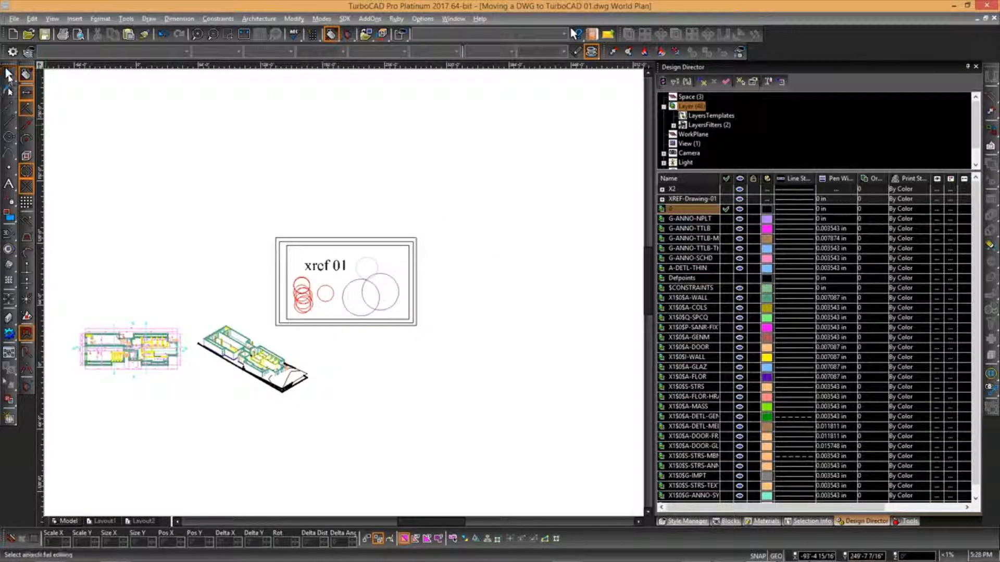
click(8, 74)
click(141, 334)
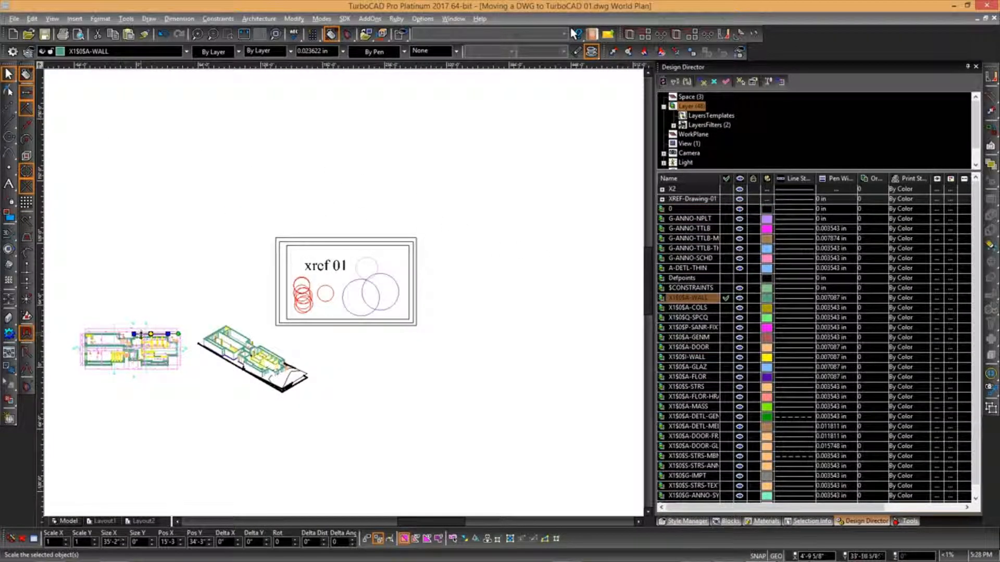
scroll(96, 349, up, 2)
click(388, 238)
scroll(388, 242, up, 1)
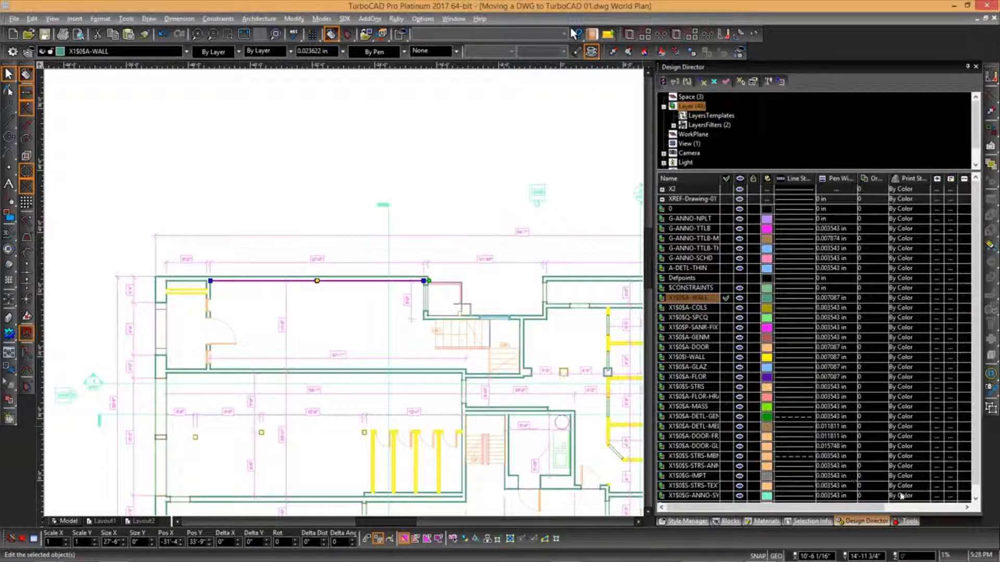
click(815, 524)
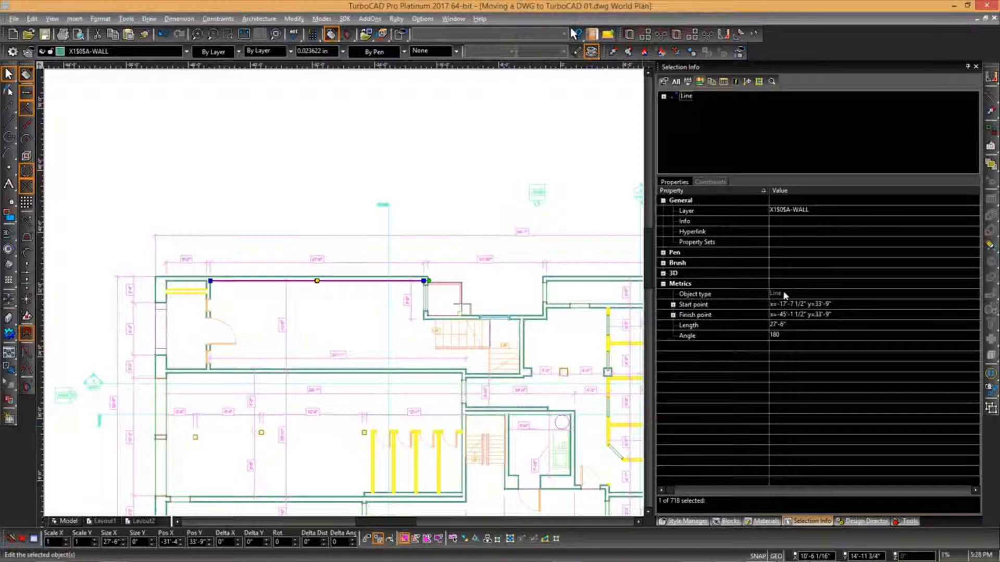
Examine the line's 3D, Brush and Pen properties, then collapse the General, Pen and Brush groups
click(663, 273)
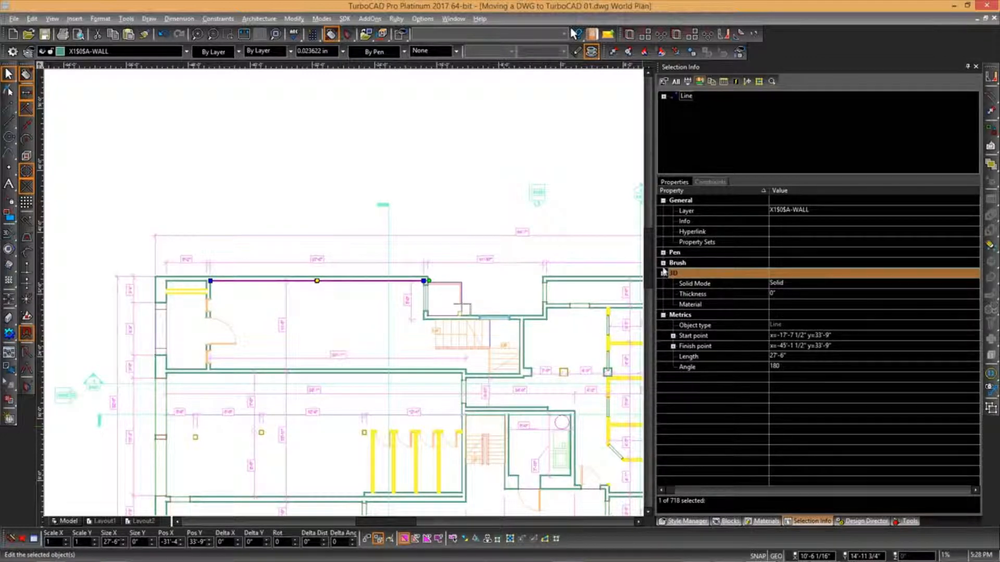
click(663, 263)
click(663, 253)
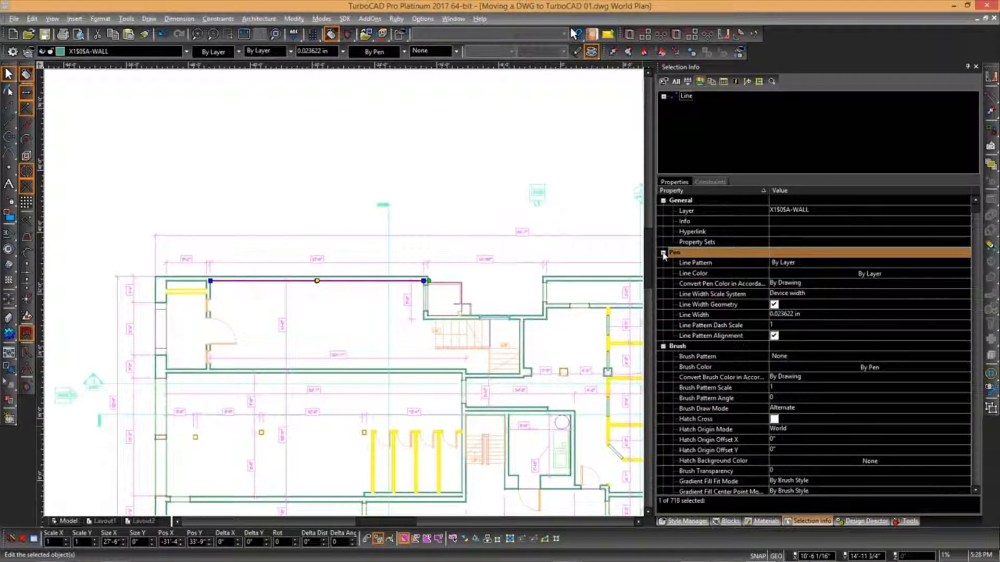
click(663, 253)
click(662, 200)
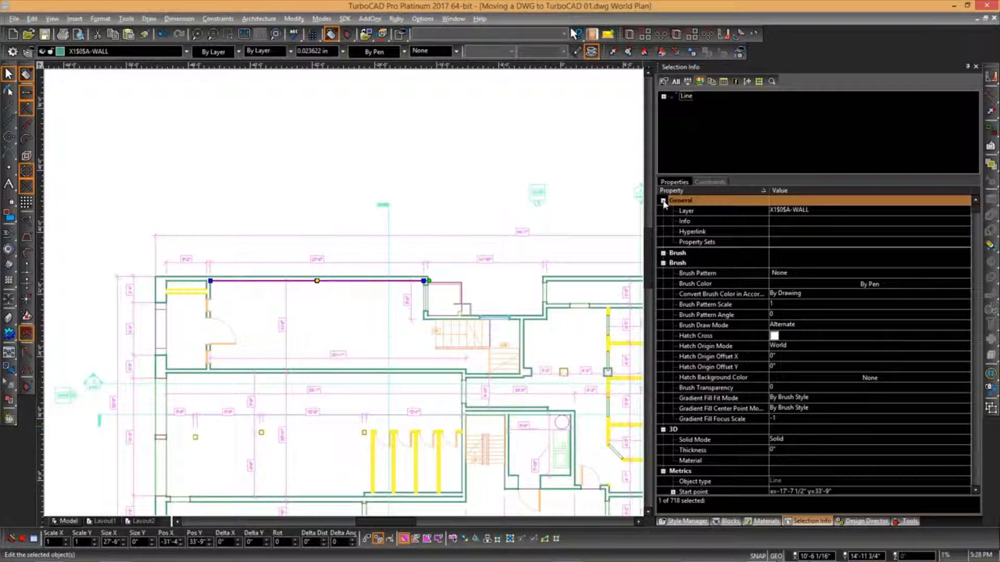
click(664, 221)
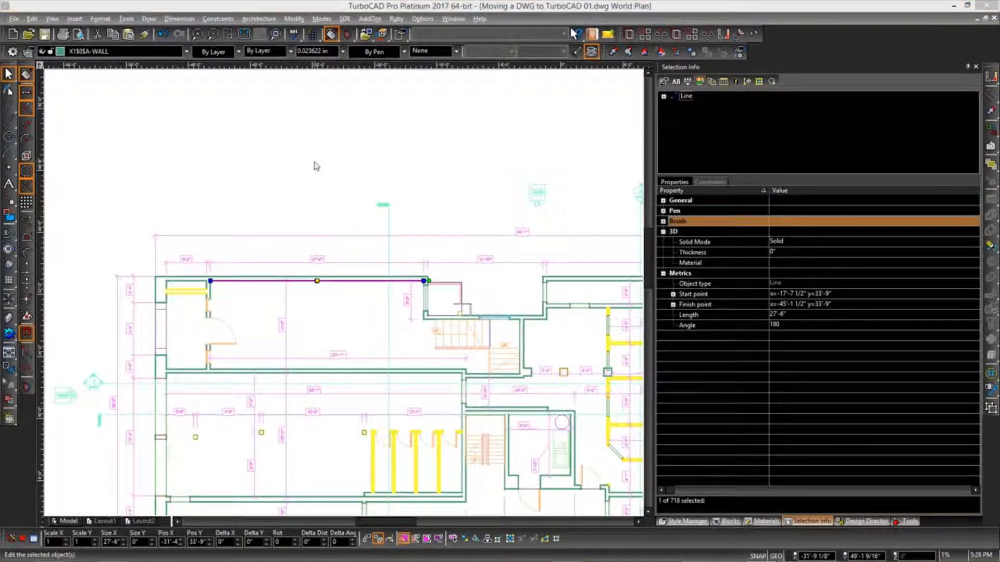
Switch to AutoCAD to check the selected wall line's geometry values for comparison, then return to TurboCAD
key(alt+Tab)
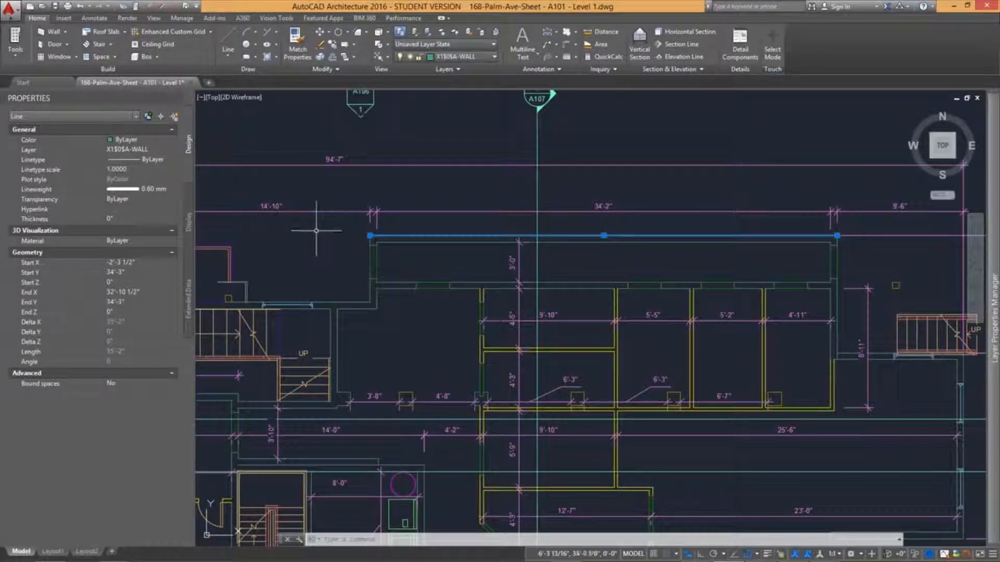
click(125, 272)
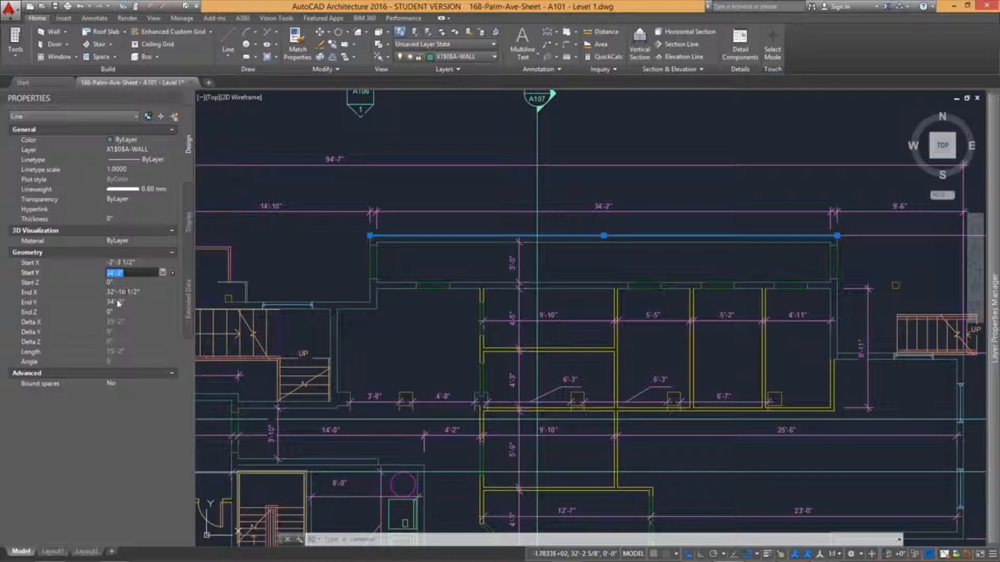
key(alt+Tab)
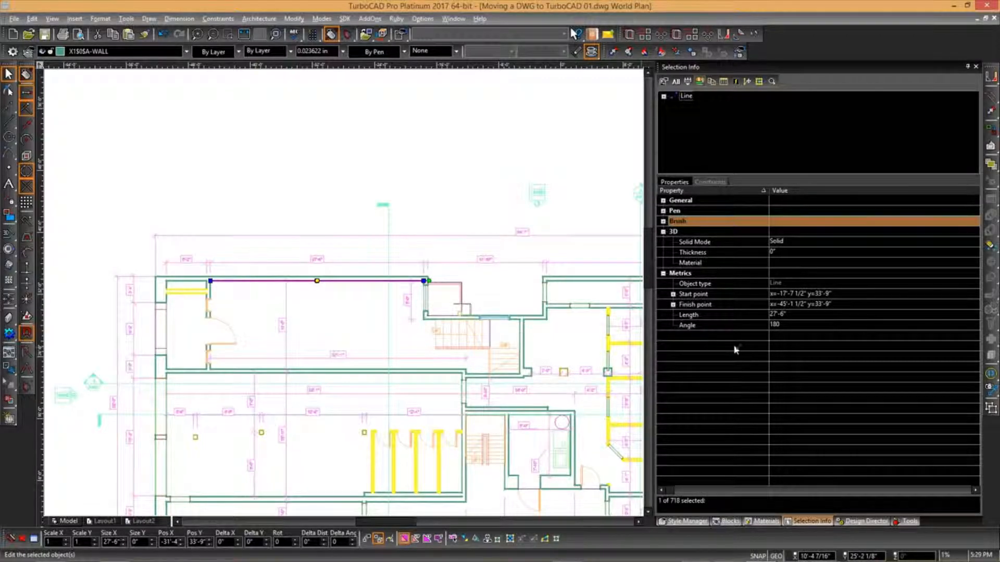
Try changing the selected wall line's length to 50'-0"
click(782, 316)
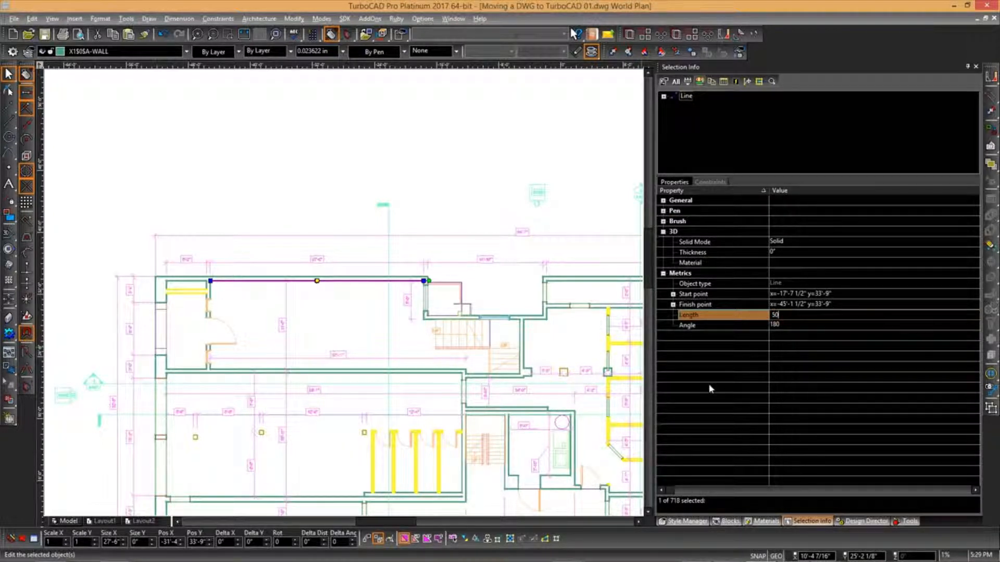
key(Return)
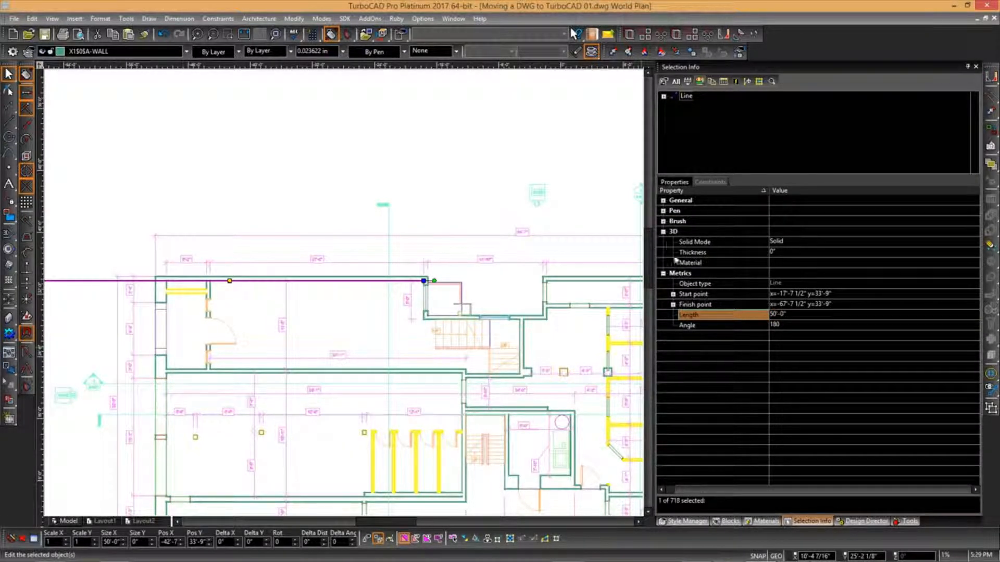
click(481, 167)
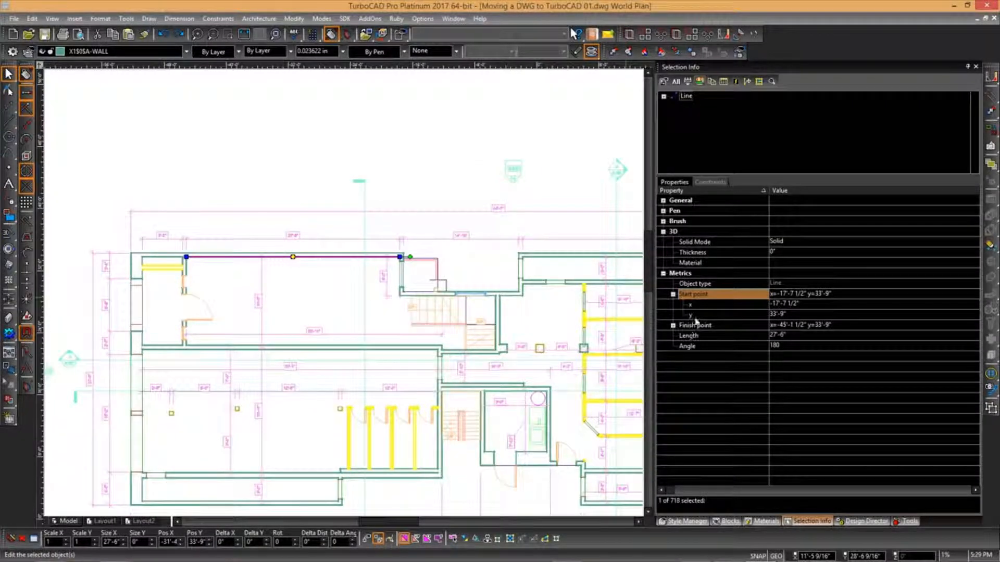
Try setting the selected wall line's angle to 45 degrees and undo the change
click(778, 347)
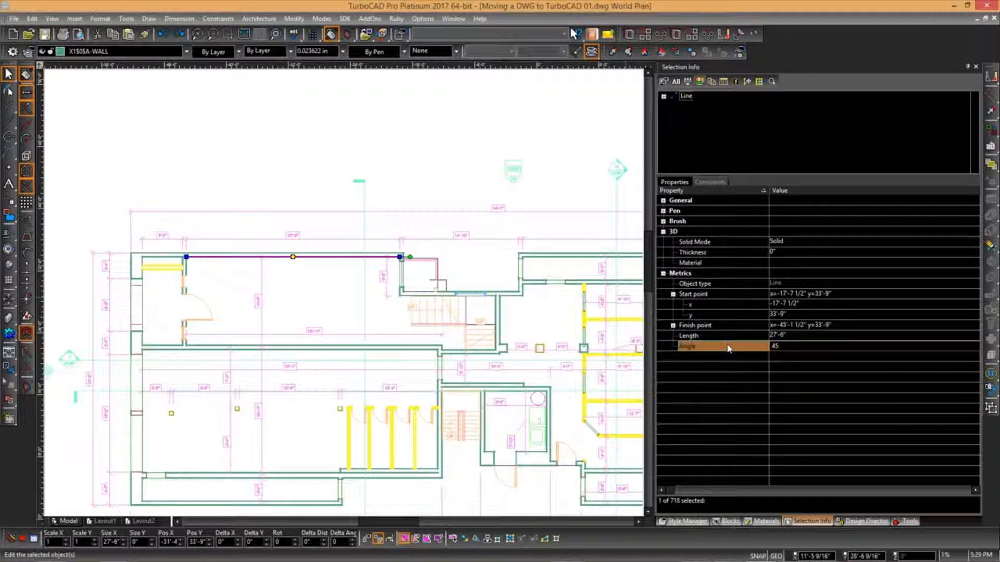
key(Return)
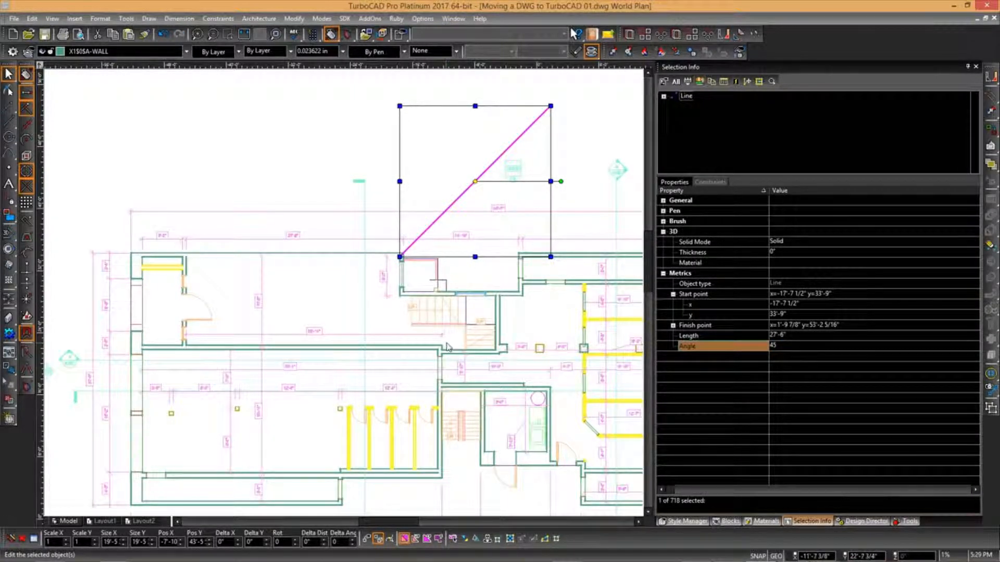
key(ctrl+z)
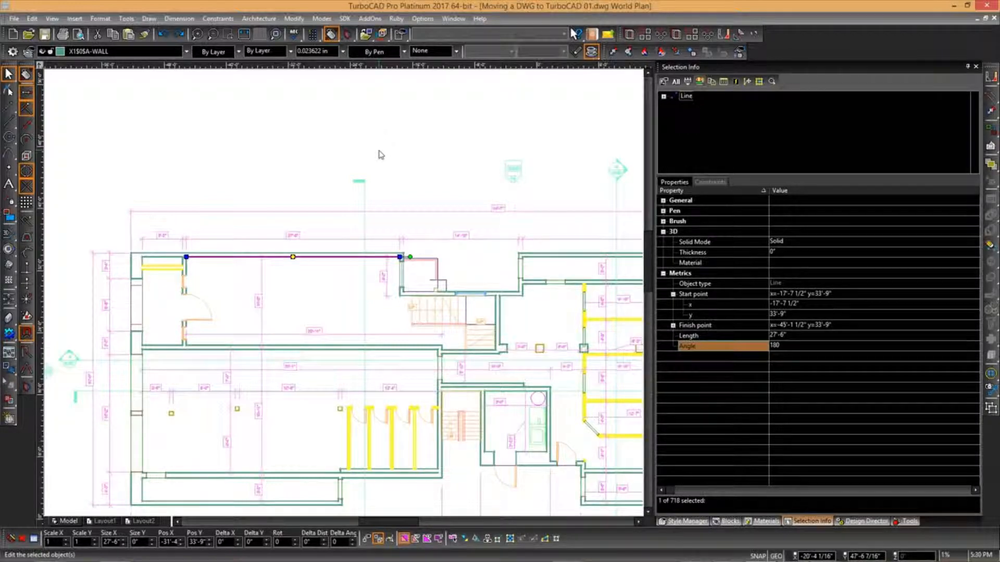
Switch to AutoCAD, select the upper wall line right of the stairs to examine its color, layer and lineweight properties, and deselect it
click(380, 155)
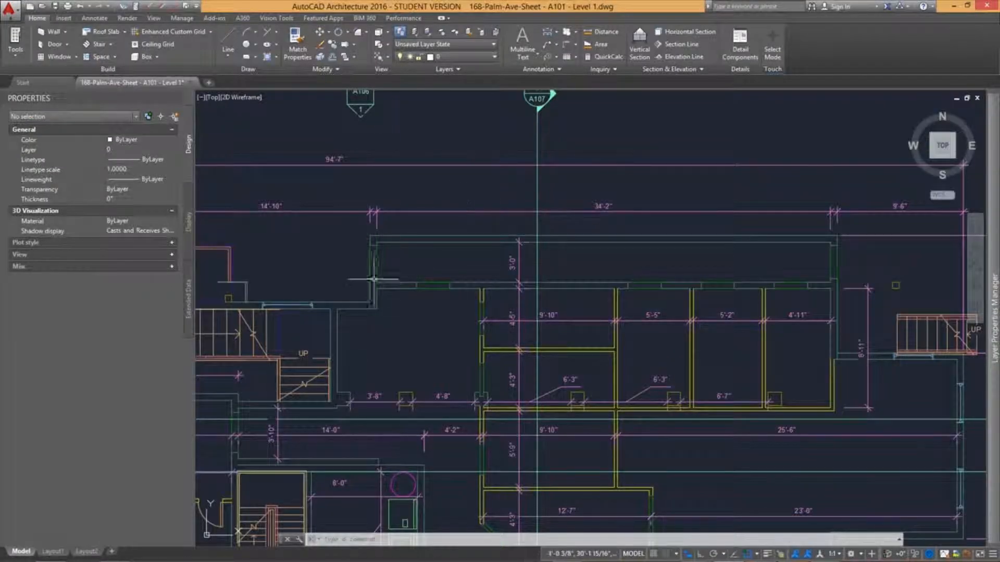
click(424, 236)
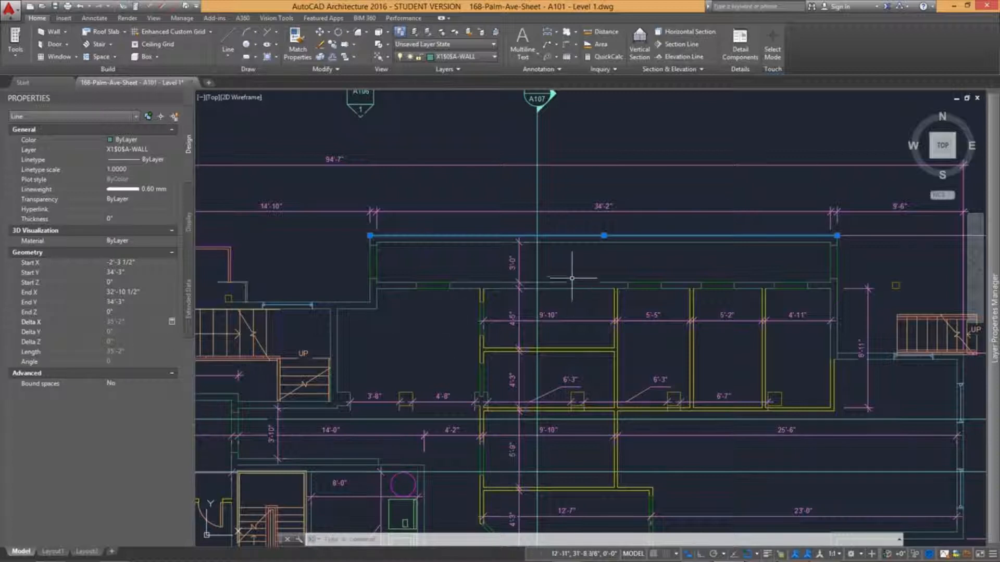
key(Escape)
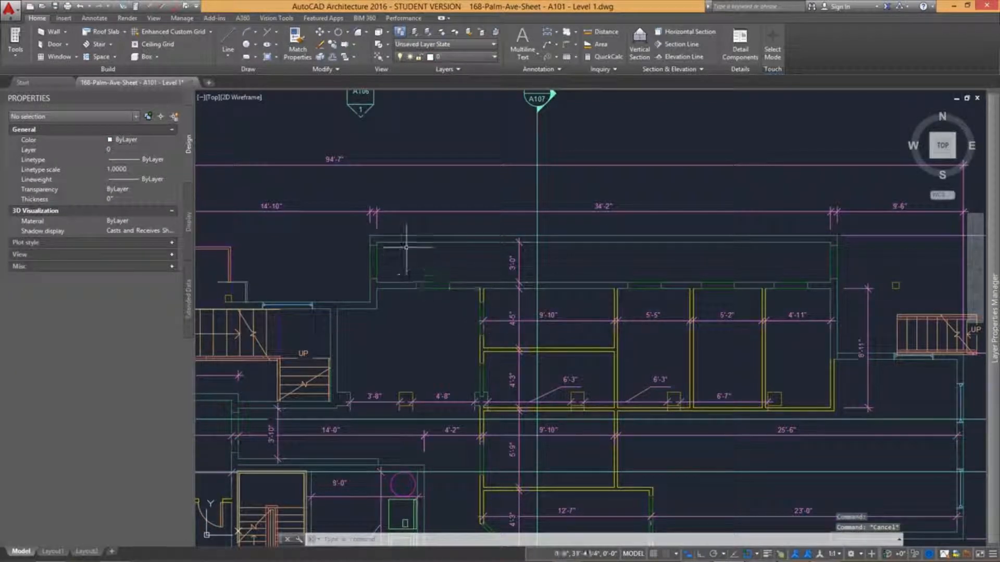
click(430, 236)
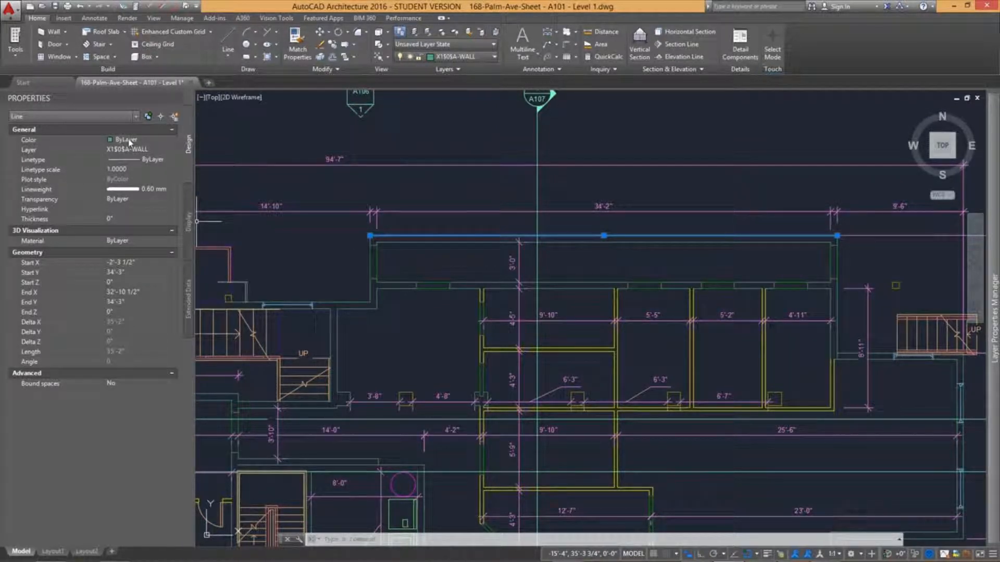
key(Escape)
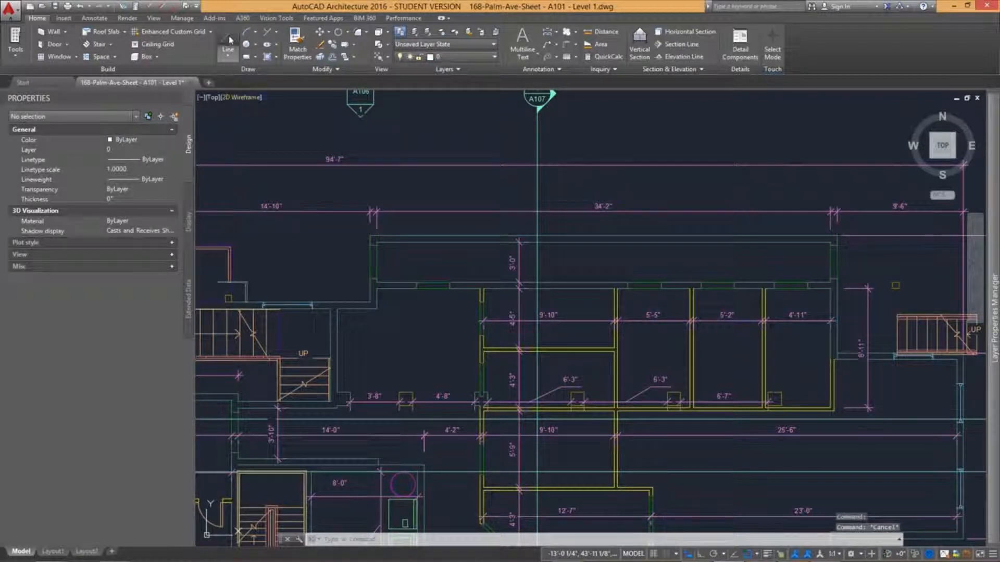
Draw a nearly horizontal line on layer 0 in the empty area above the floor plan's overall dimension
click(229, 40)
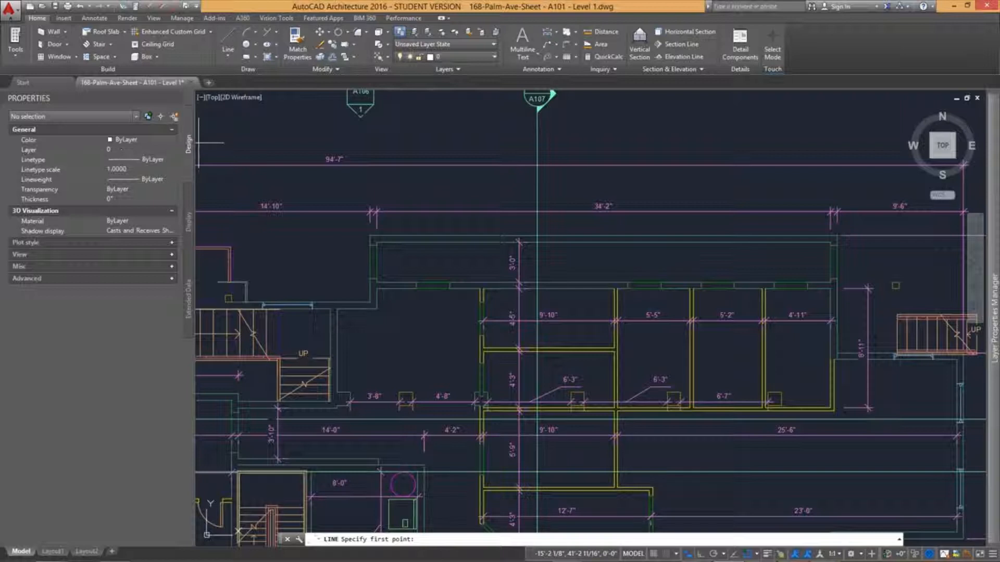
click(499, 126)
click(746, 126)
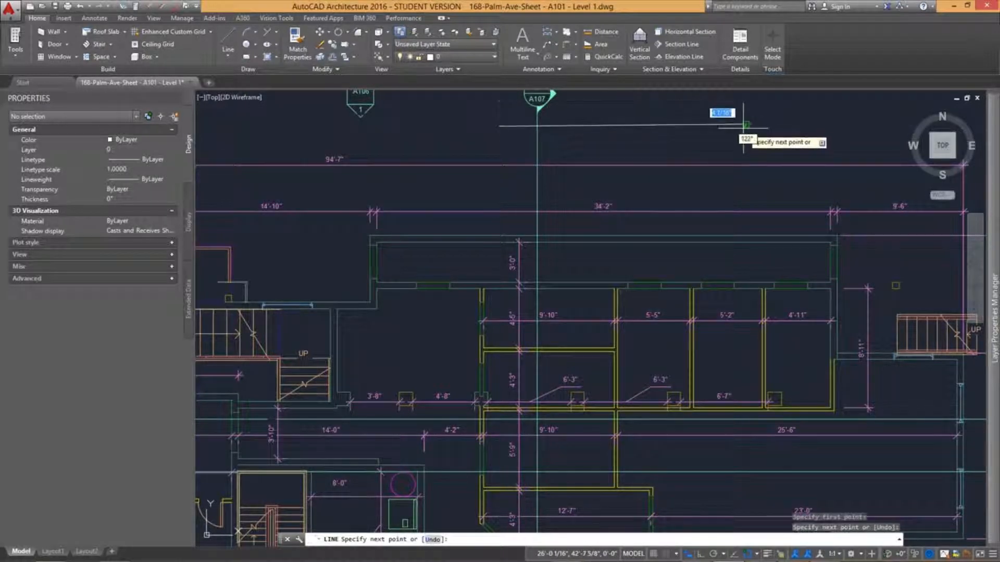
key(Escape)
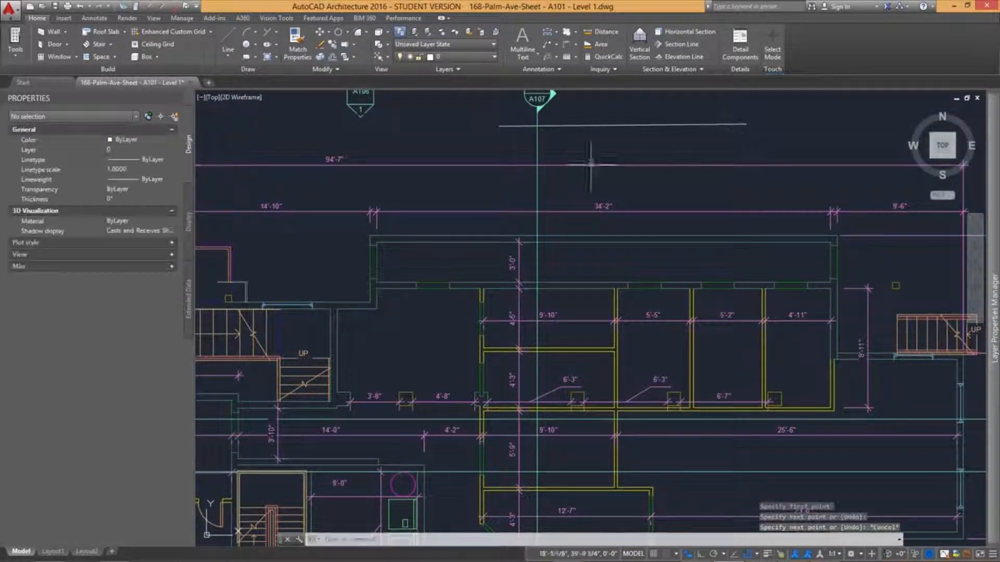
Make X1$0$S-STRS the current layer and draw a second line just below the new line above the plan
click(120, 150)
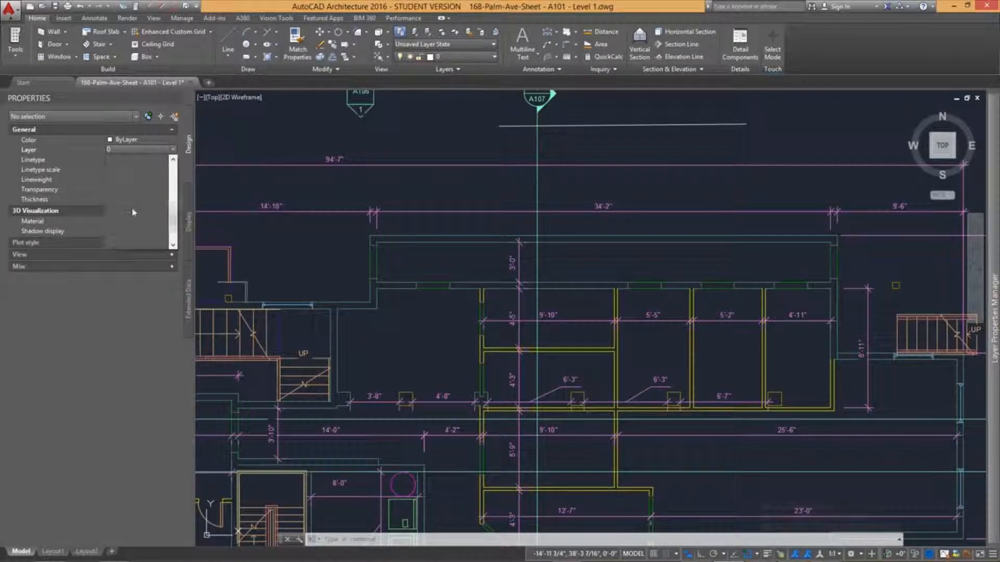
click(127, 216)
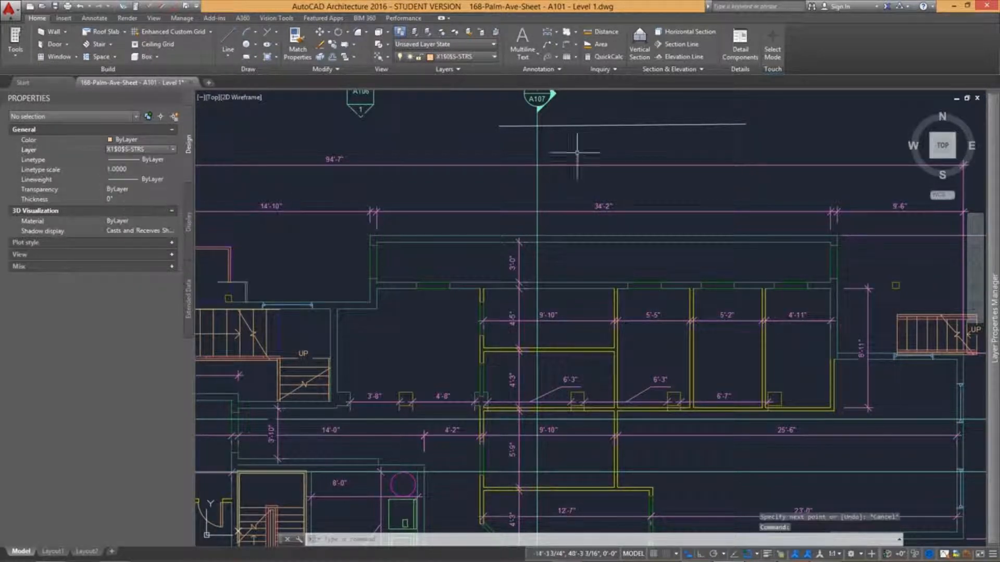
text(L)
click(471, 159)
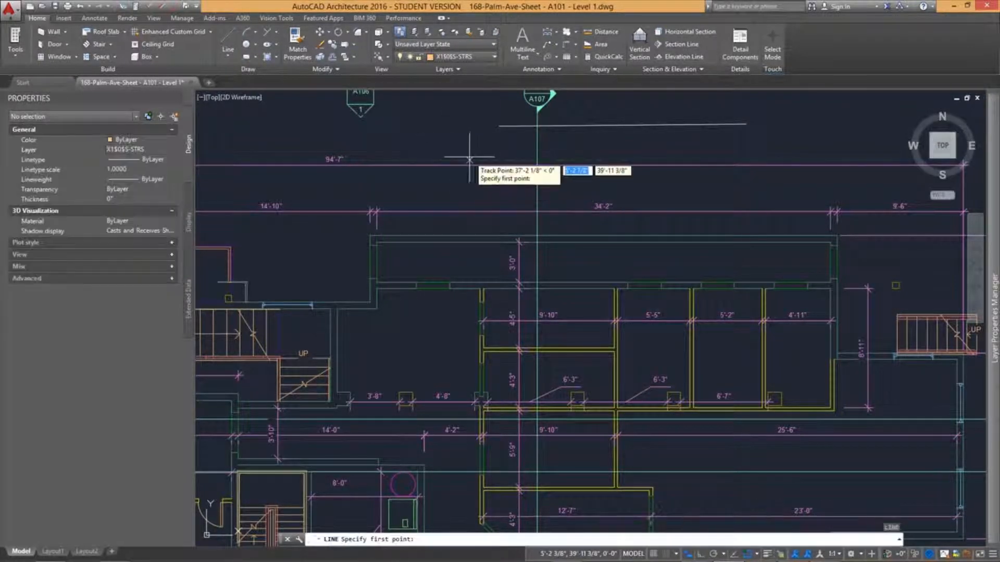
click(495, 140)
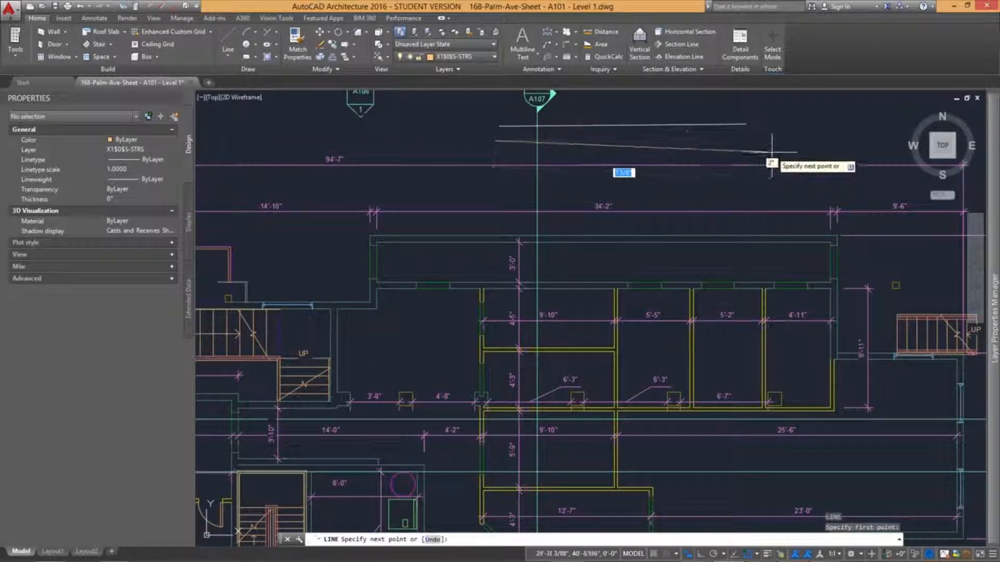
key(Escape)
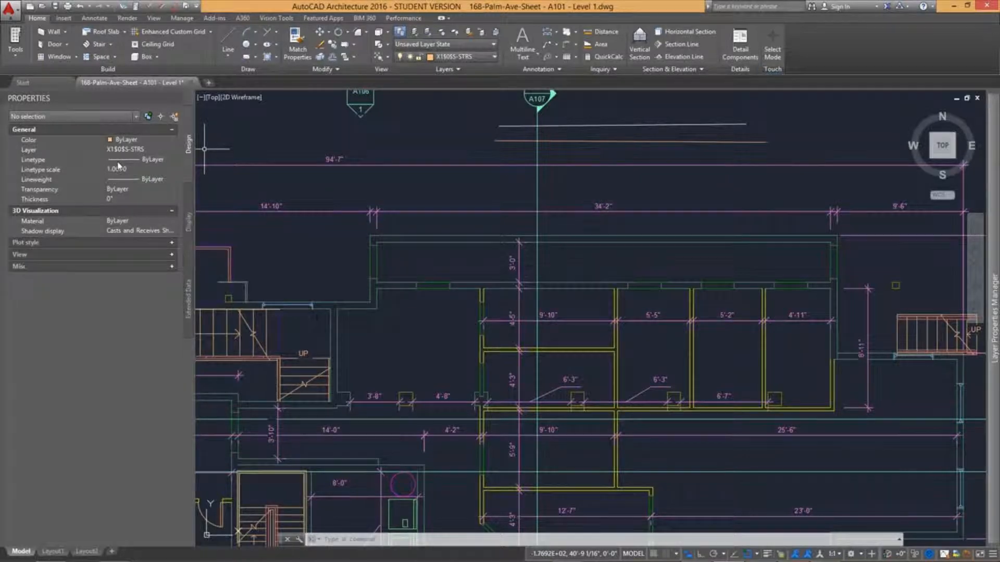
Switch to TurboCAD, deselect the wall line, and draw a slightly sloping black line on layer 0 above the plan
key(alt+Tab)
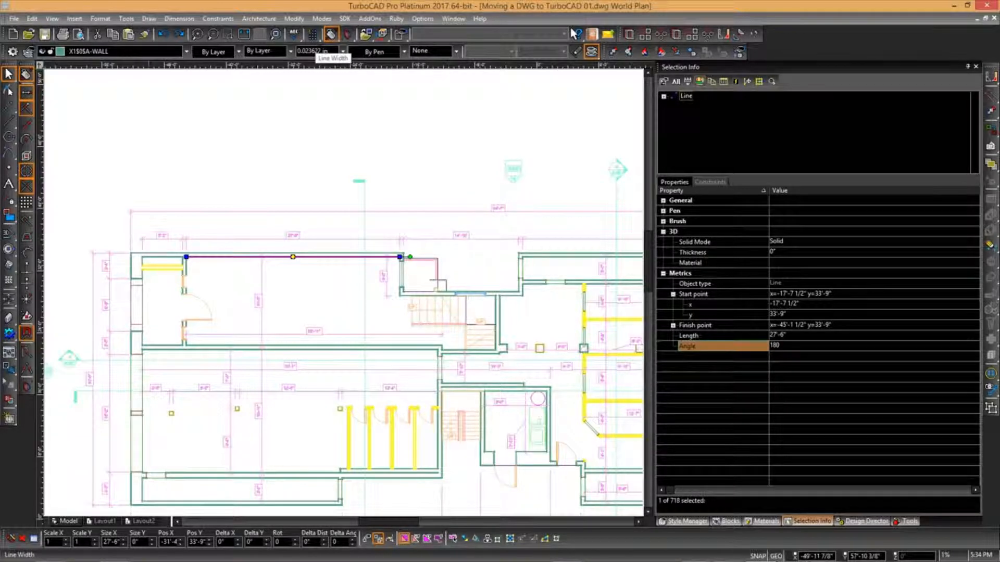
click(299, 136)
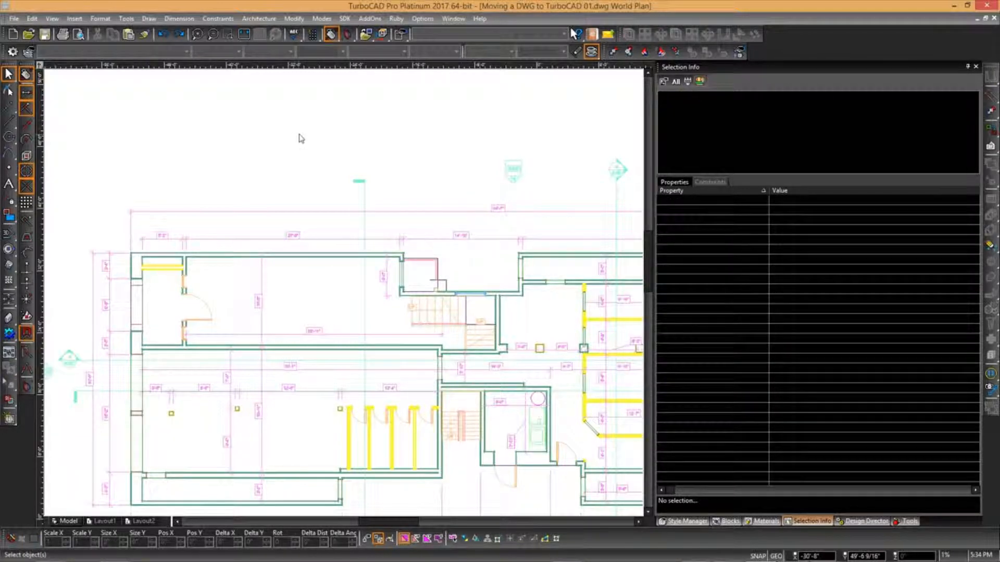
click(10, 121)
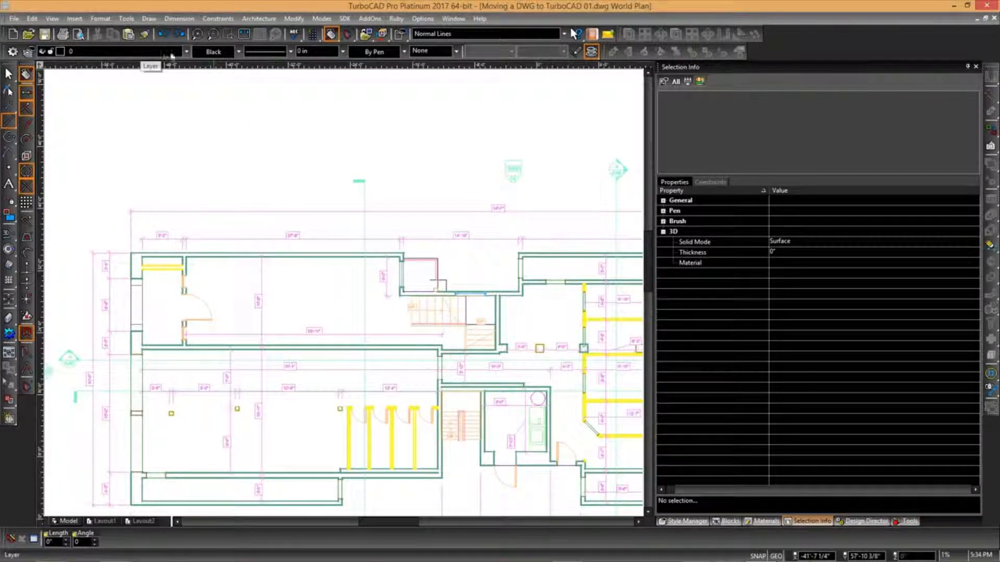
click(202, 104)
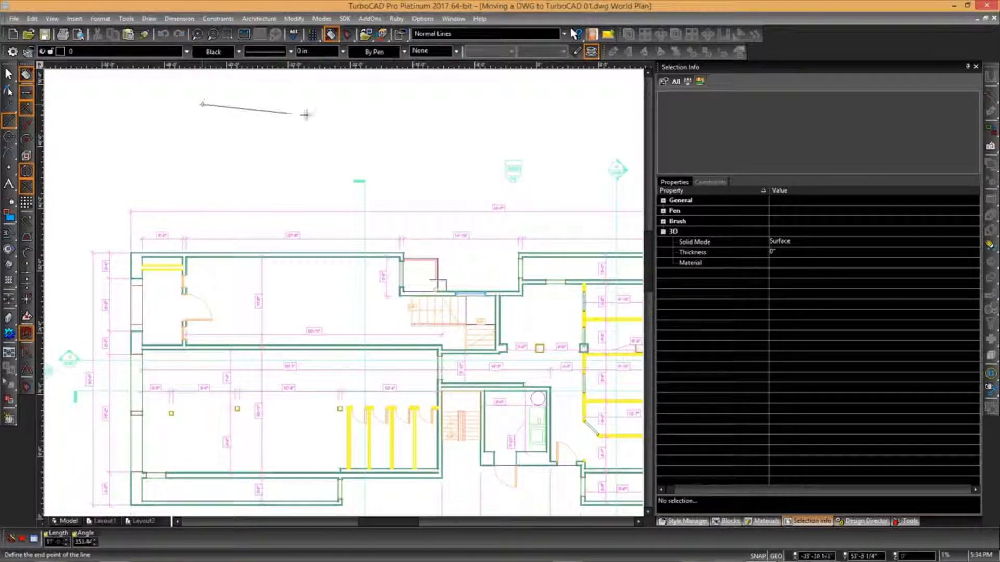
click(393, 112)
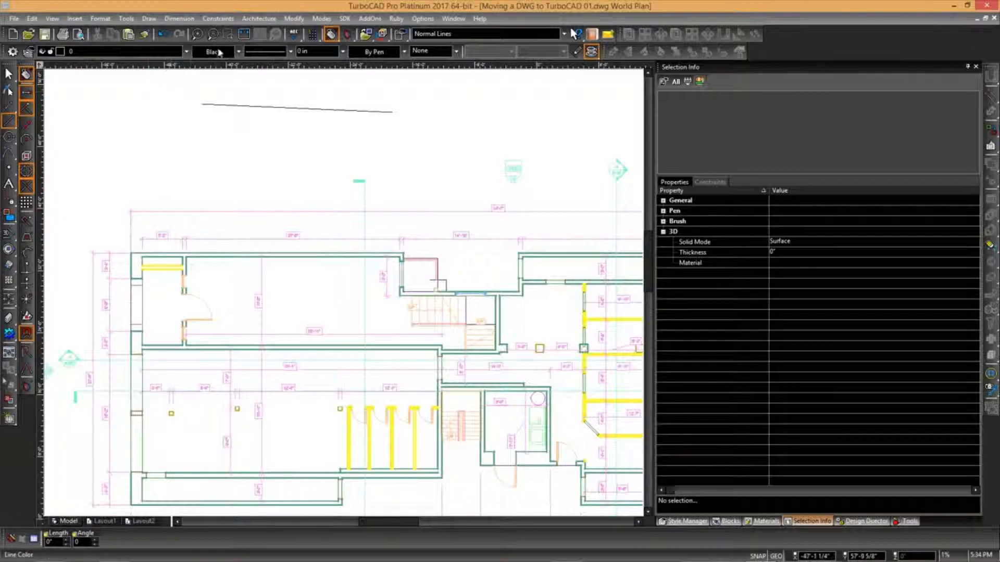
Set the Line tool's pen color, line pattern and line width to By Layer
click(239, 53)
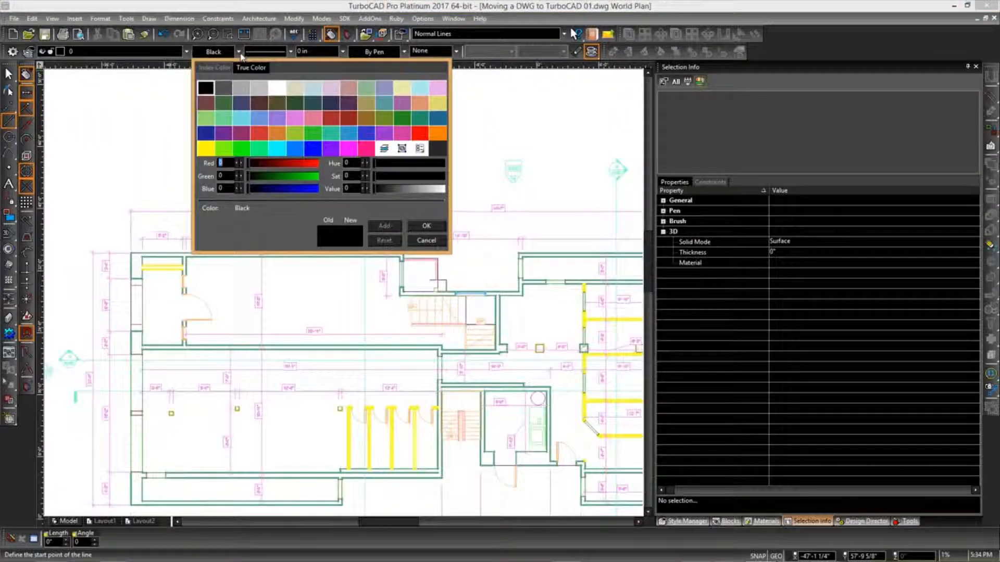
click(384, 151)
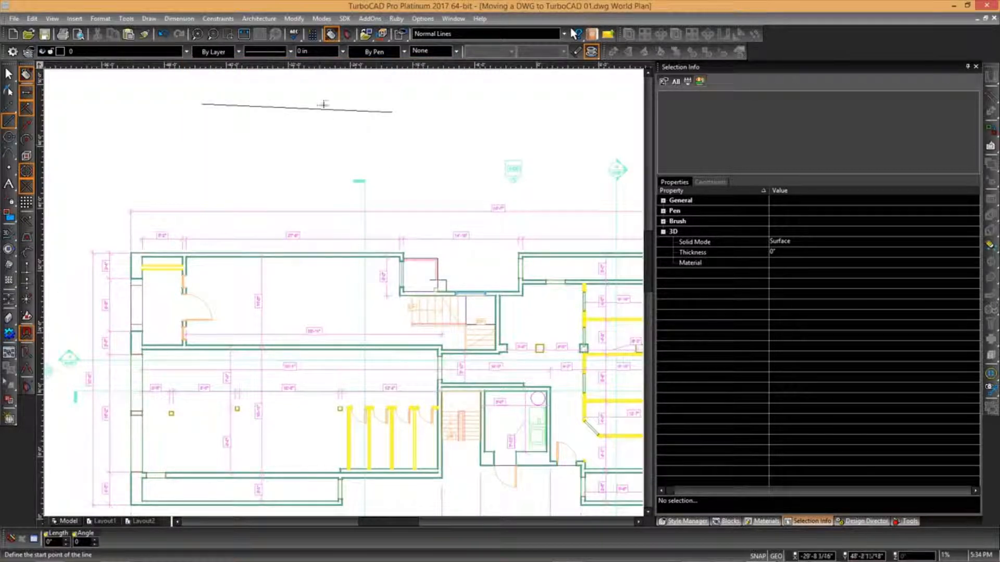
click(291, 51)
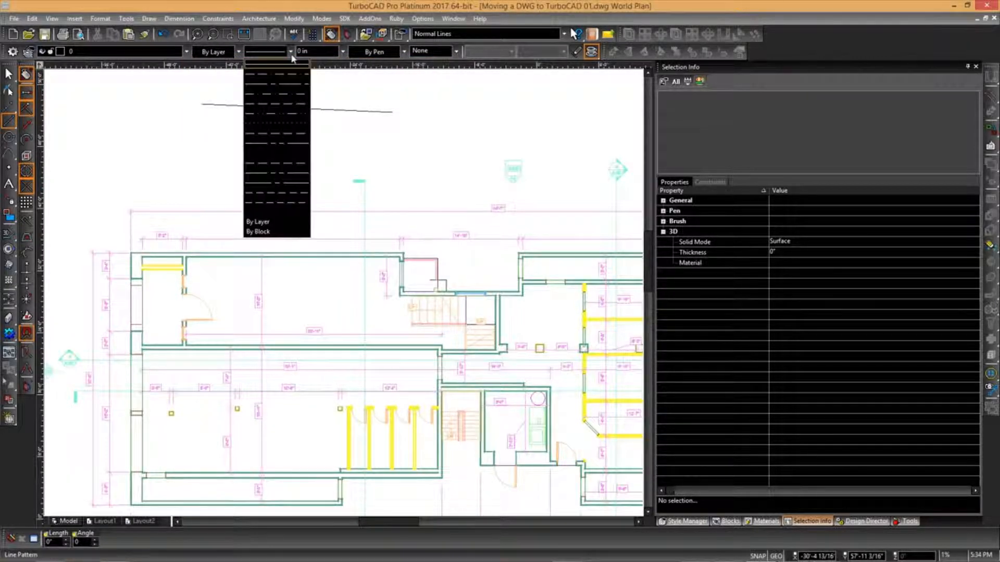
click(280, 224)
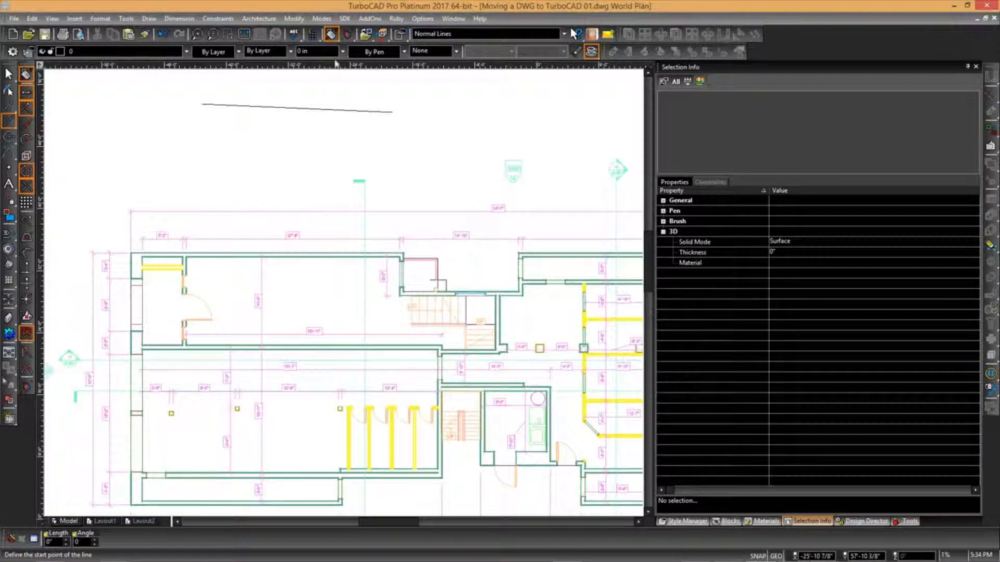
click(342, 51)
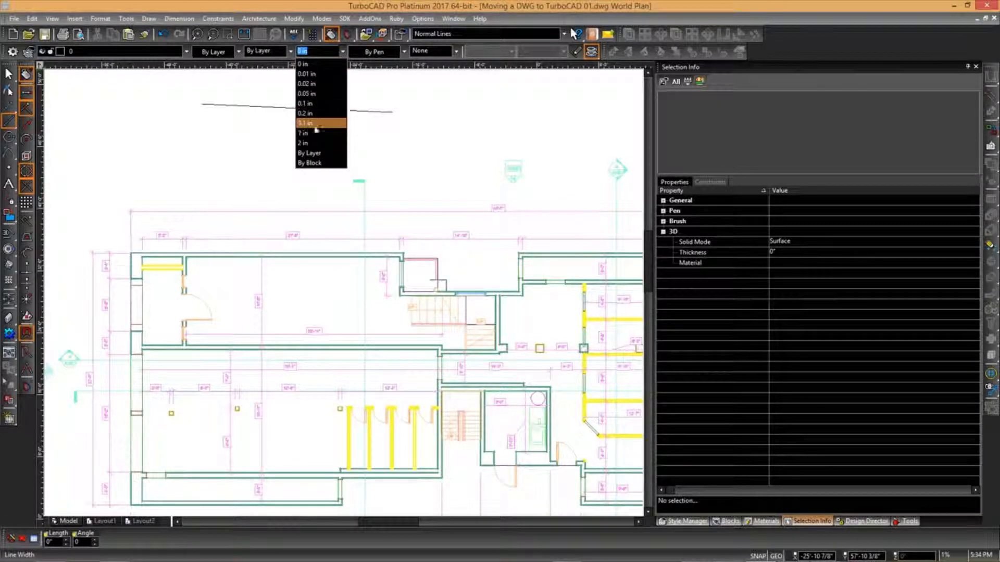
click(308, 153)
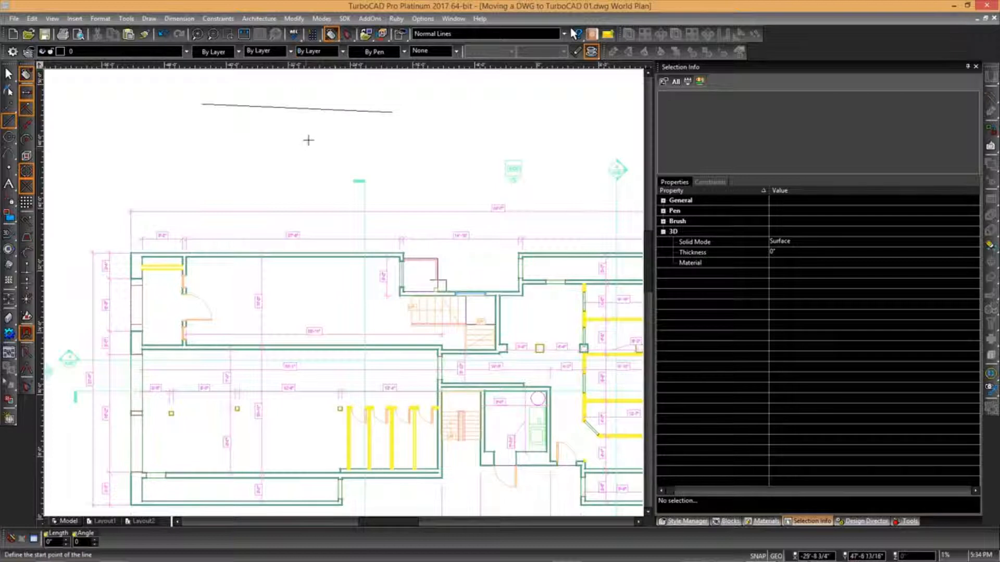
Set the Line tool's brush color to By Layer and keep its brush pattern at None
click(405, 53)
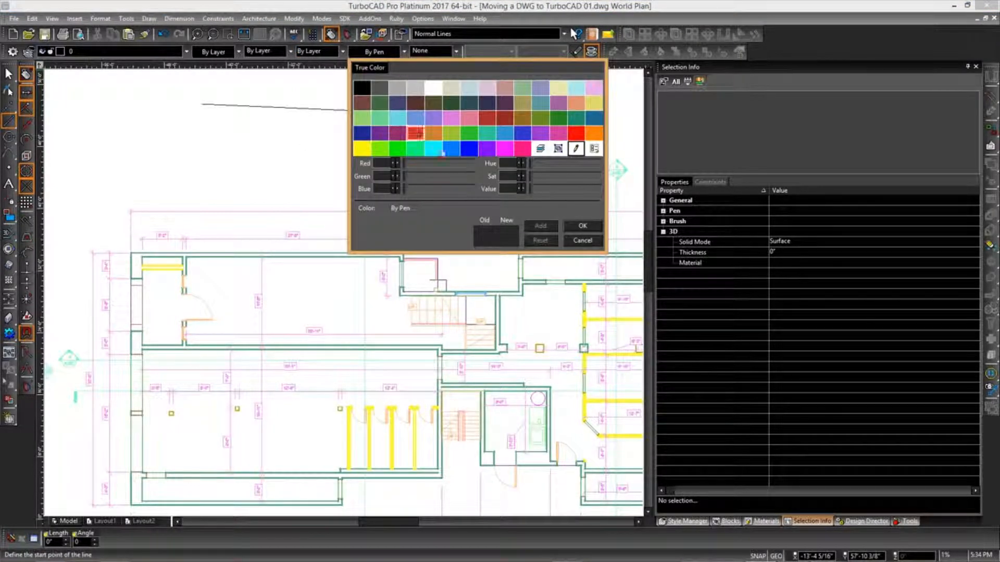
click(536, 150)
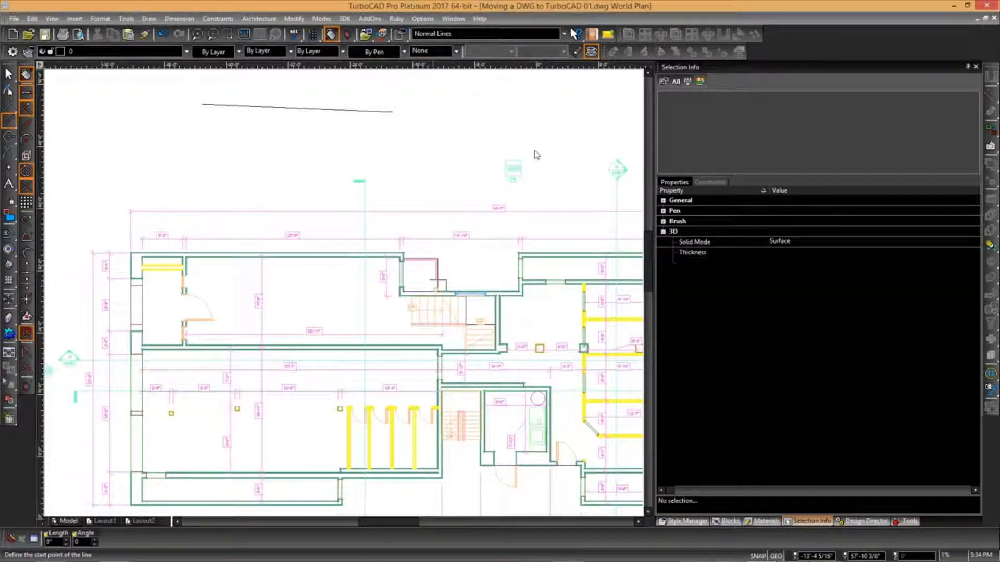
click(456, 52)
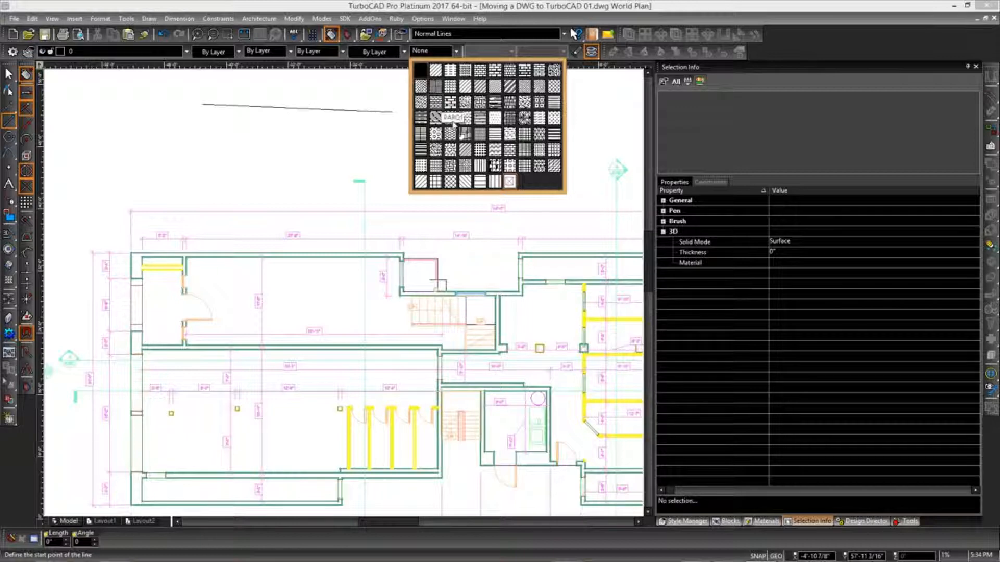
click(510, 182)
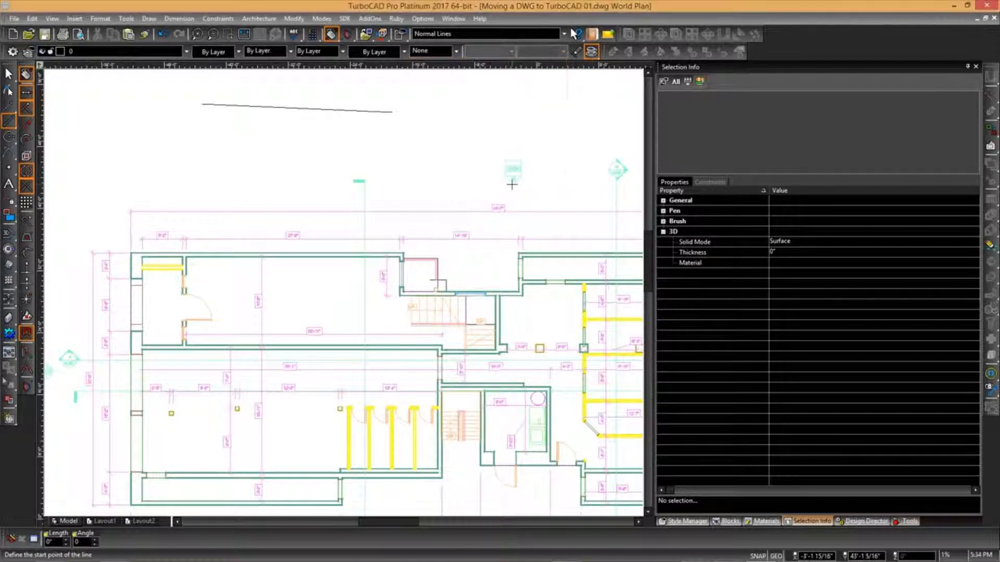
Draw a second line below the first on layer 0, and a third below it on layer X1$0$A-DOOR
click(187, 131)
click(428, 136)
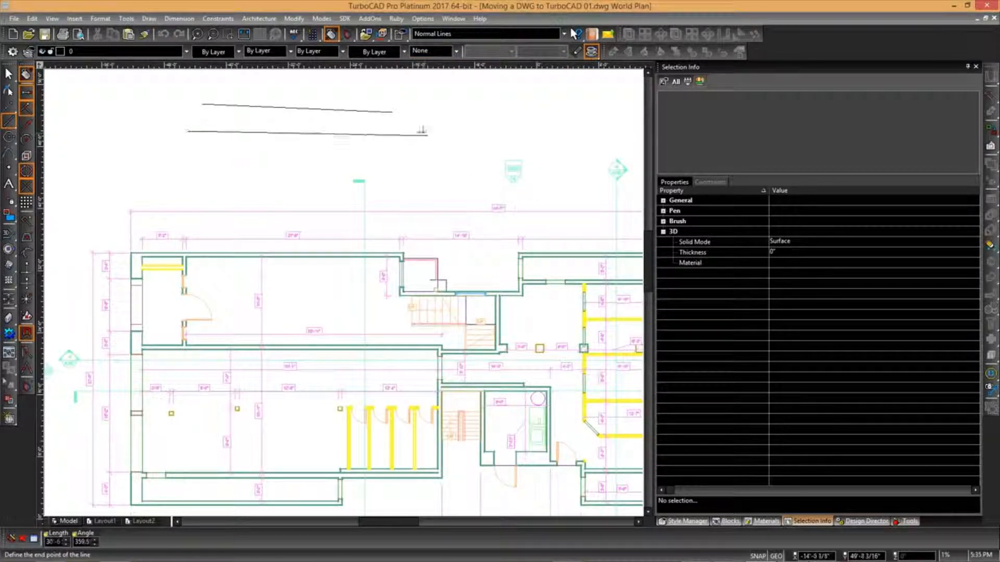
click(188, 52)
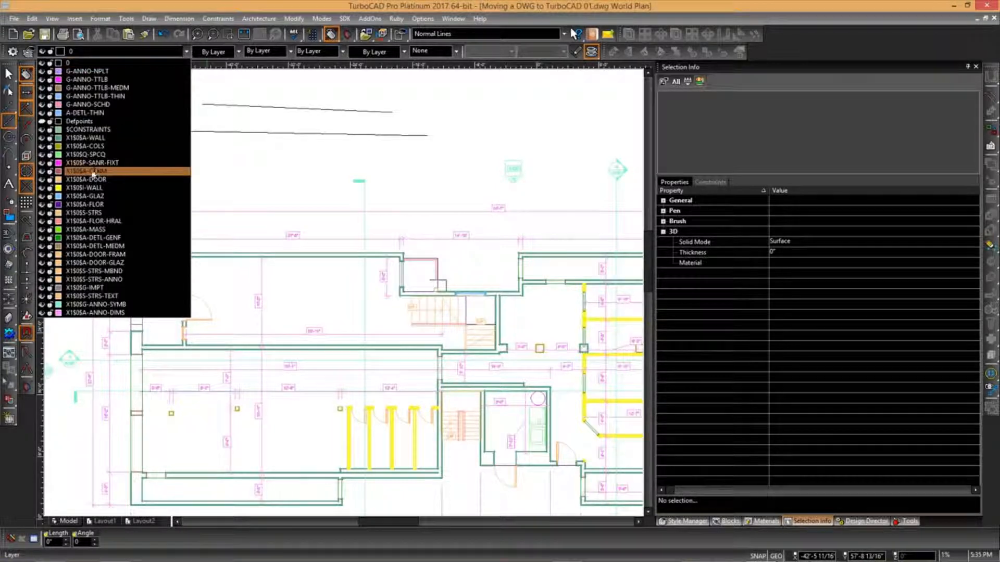
click(86, 179)
click(182, 148)
click(461, 151)
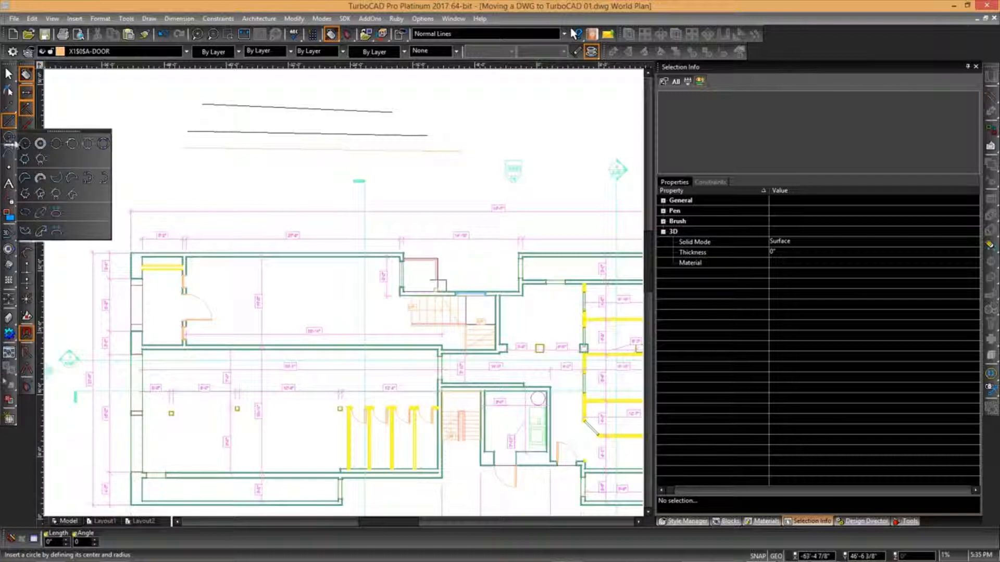
Draw a circle by center and radius to the left of the new lines, above the plan's upper-left corner
click(14, 144)
click(124, 126)
click(126, 105)
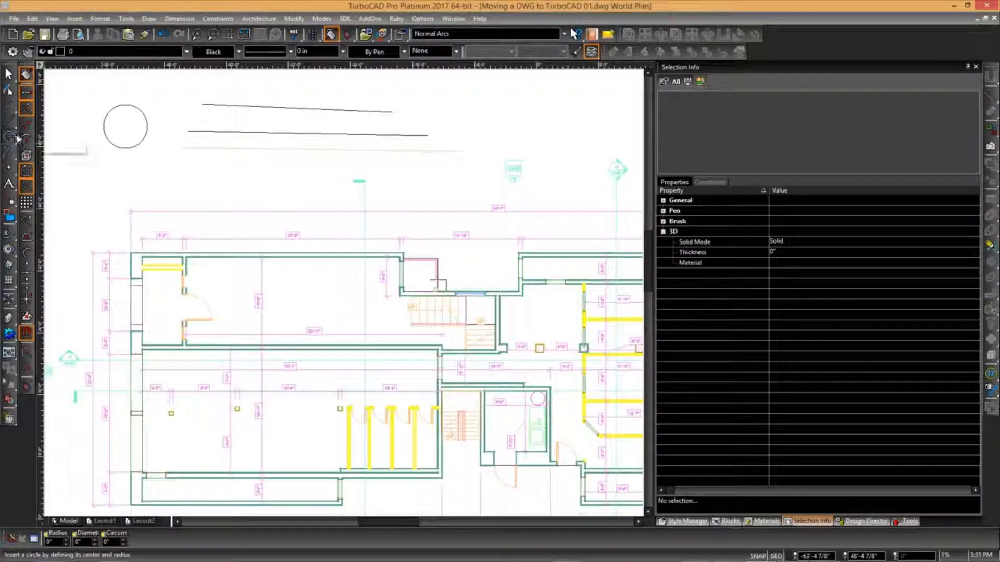
Open the Circle tool's default properties, review the Brush and Material settings, and set its pen color to By Layer
click(9, 136)
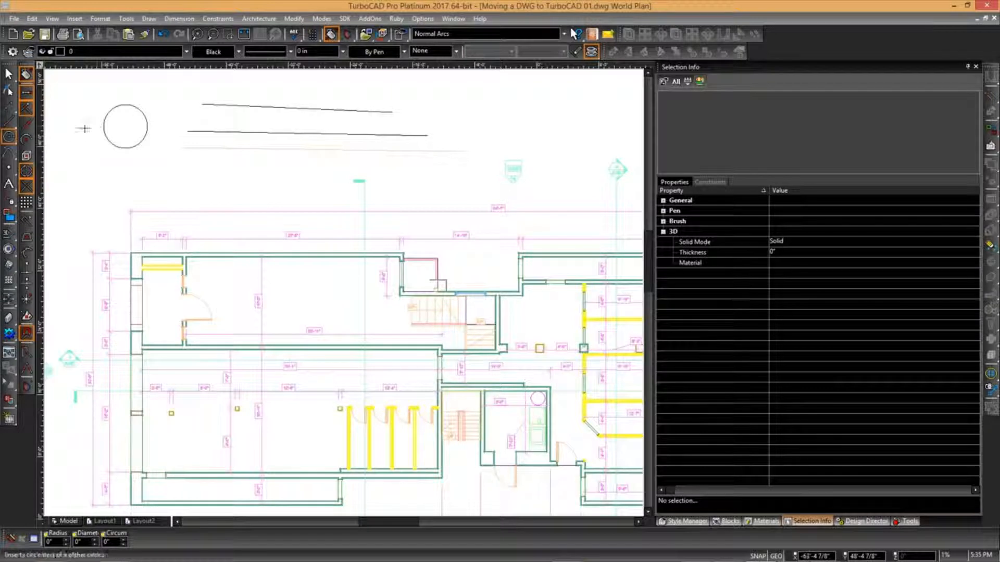
double_click(9, 136)
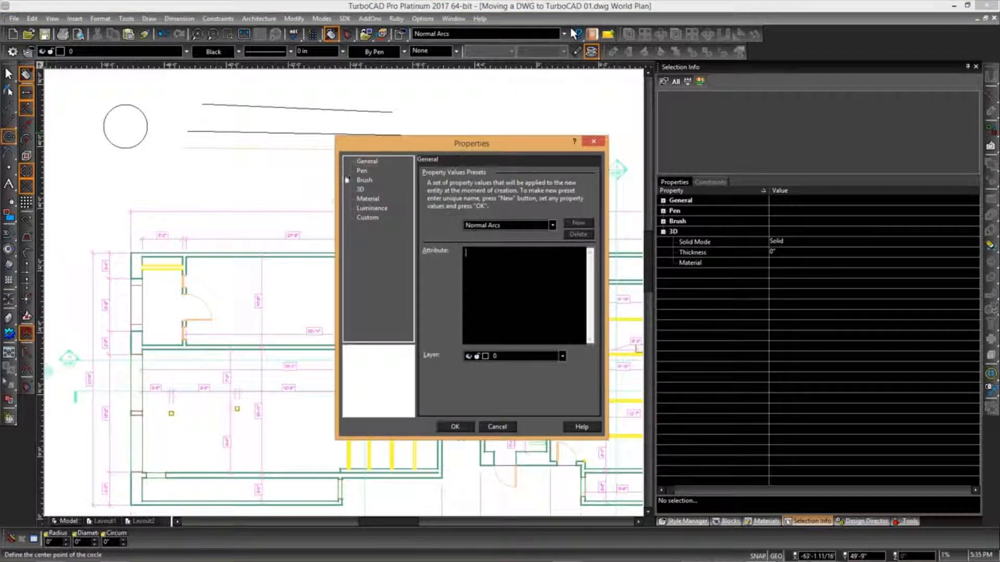
click(362, 171)
click(363, 180)
click(367, 198)
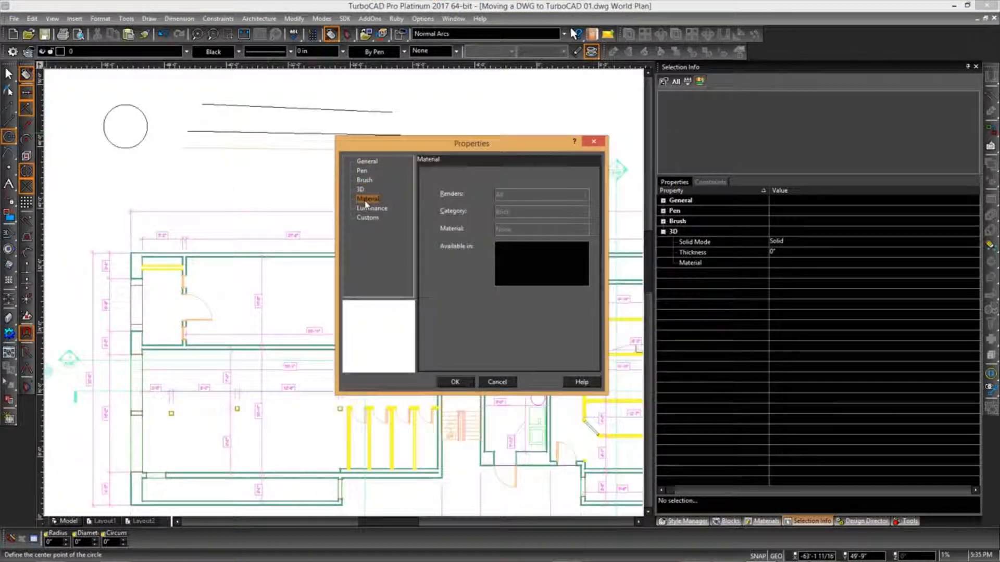
click(362, 171)
drag(394, 148, 262, 89)
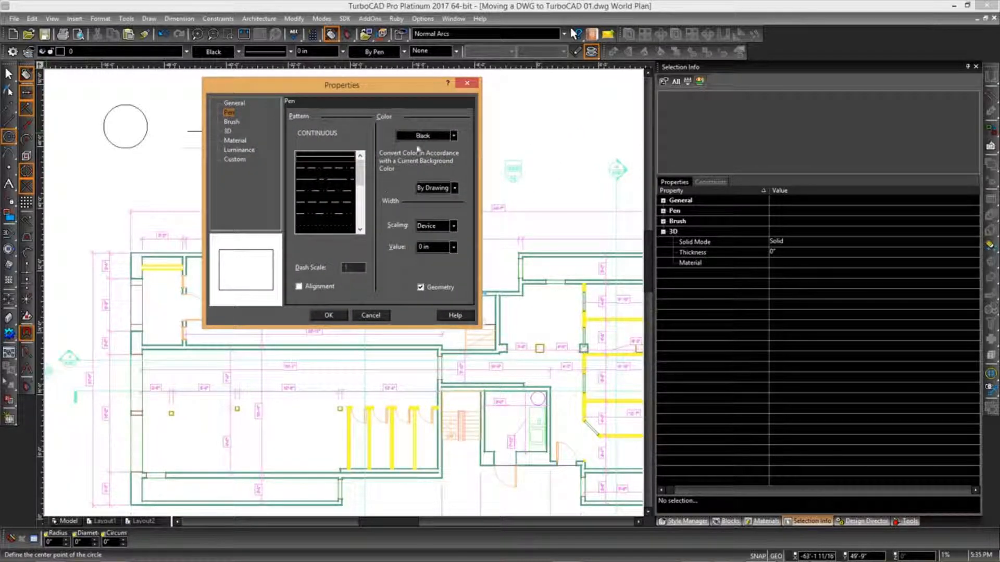
click(438, 137)
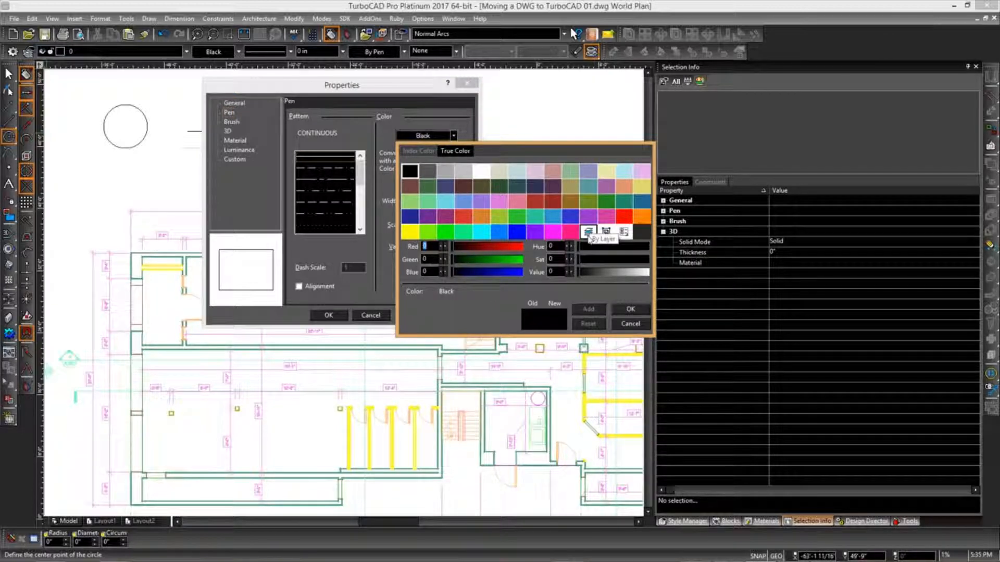
click(589, 232)
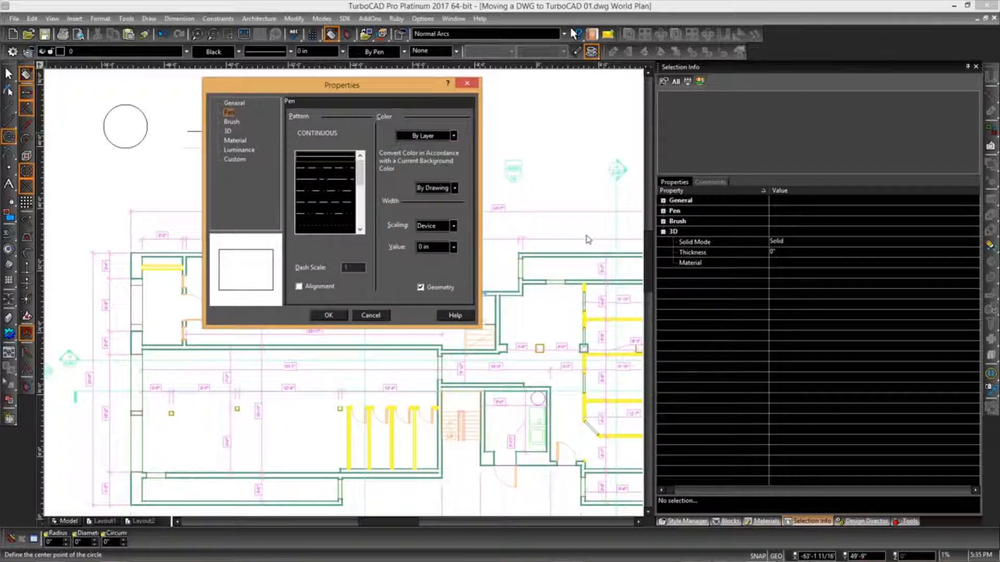
Check the available options for background color conversion and width scaling in the Circle tool's pen settings
click(455, 191)
click(455, 191)
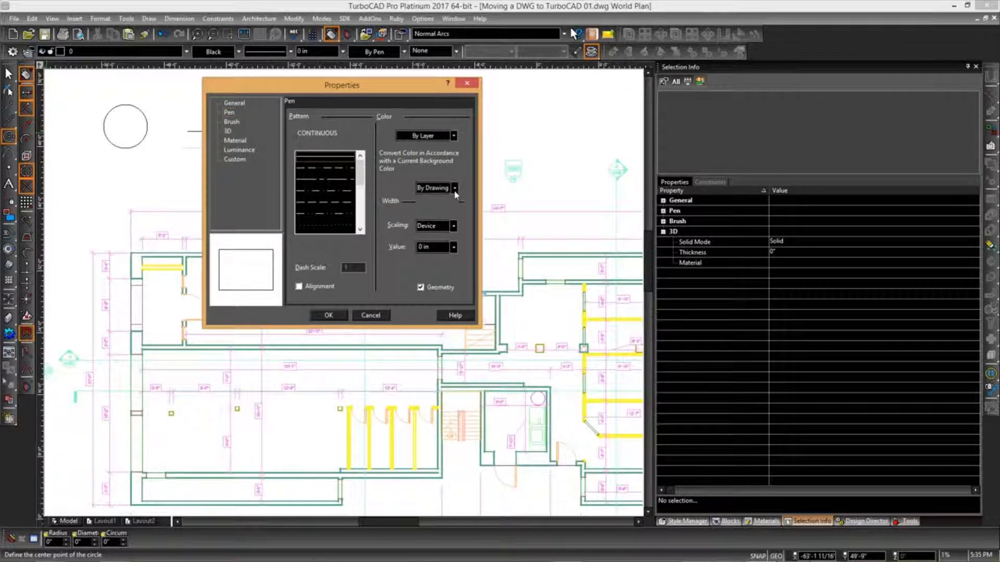
click(453, 227)
click(452, 227)
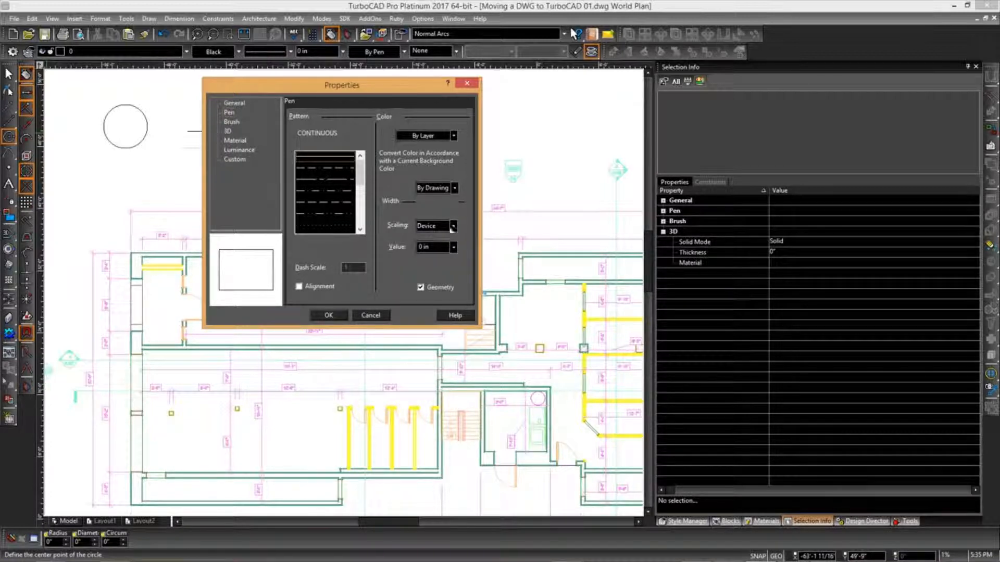